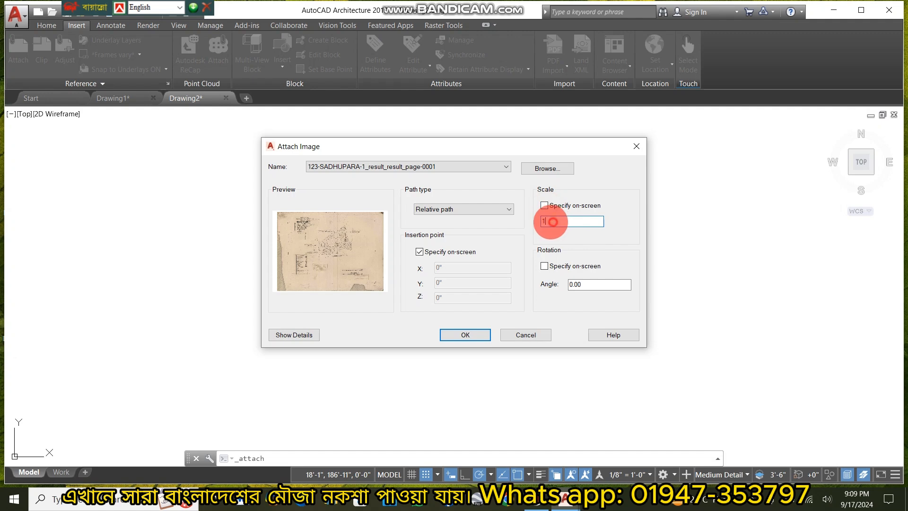
Attach the 123-SADHUPARA-1_result_result_page-0001 image at a scale of 3960, placing it freehand near the drawing origin.
double_click(553, 221)
type("3960")
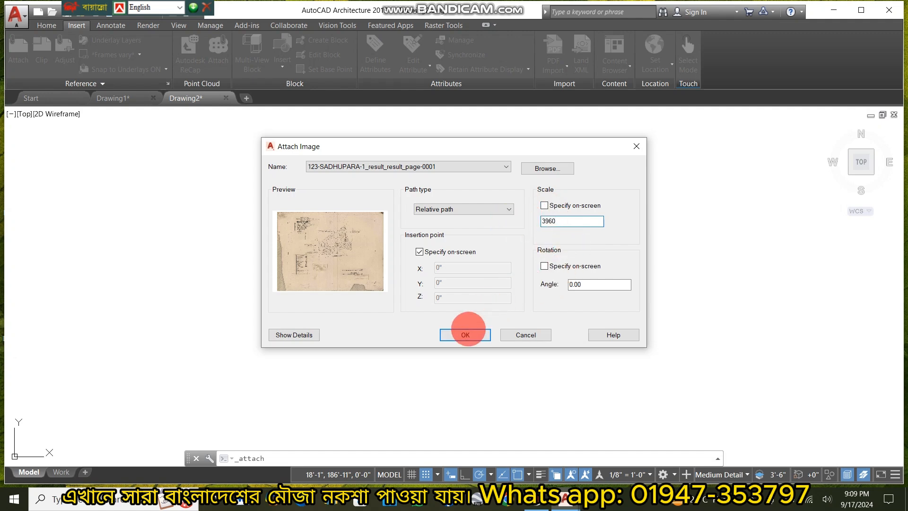
left_click(465, 335)
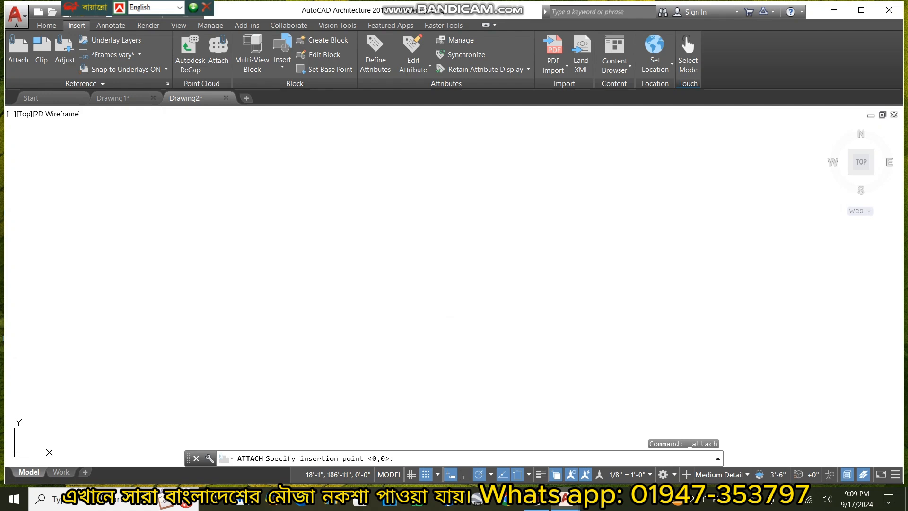
left_click(467, 334)
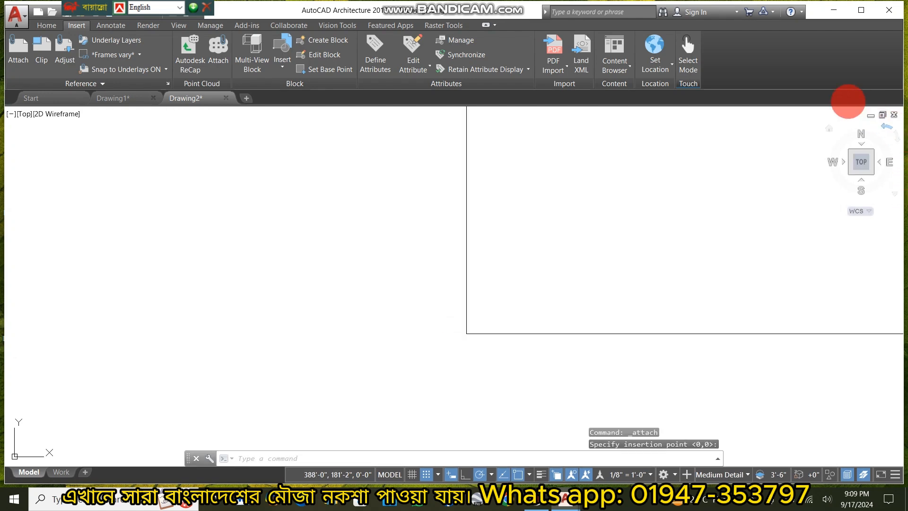
Turn off showing the UCS icon at the origin so it stays clear of the attached map.
scroll(698, 217, "down", 4)
mouse_move(744, 196)
middle_mouse_down()
mouse_move(765, 198)
mouse_move(531, 273)
middle_mouse_up()
scroll(531, 273, "down", 2)
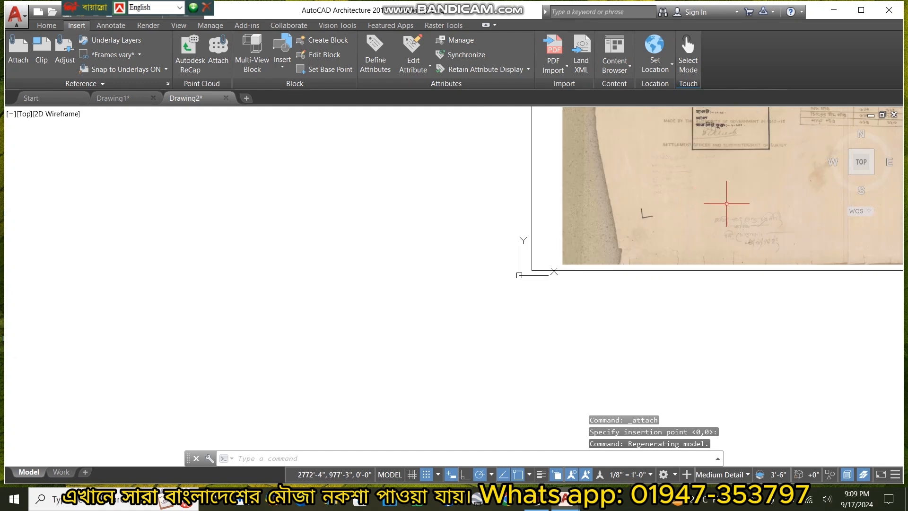
middle_click_drag(726, 203, 482, 303)
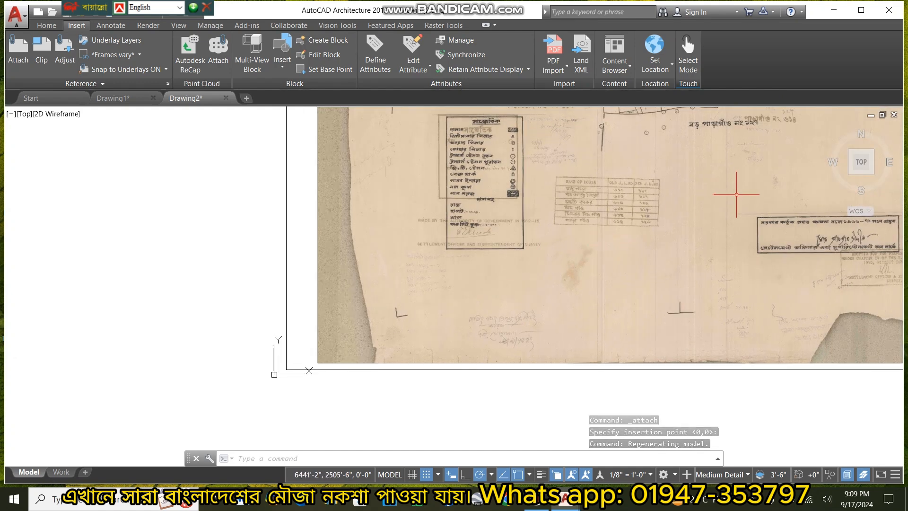
scroll(736, 195, "down", 6)
middle_click_drag(737, 194, 554, 268)
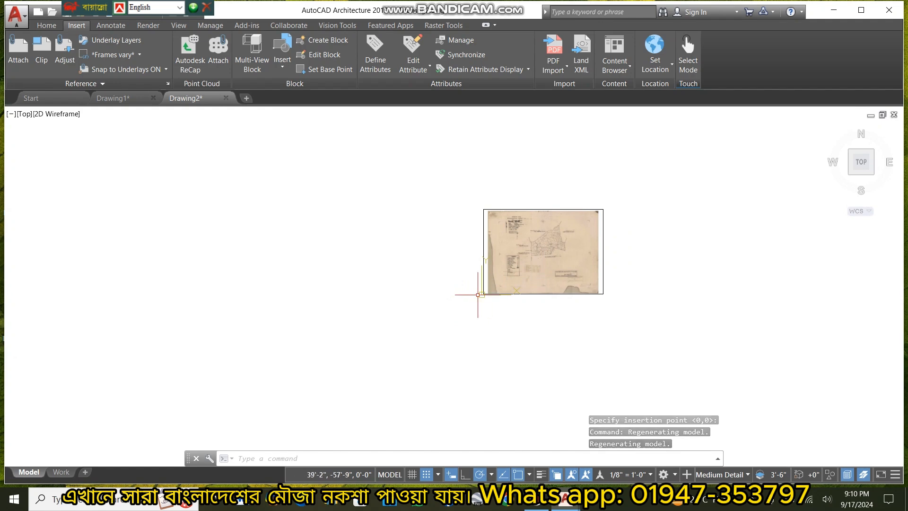
scroll(488, 297, "up", 4)
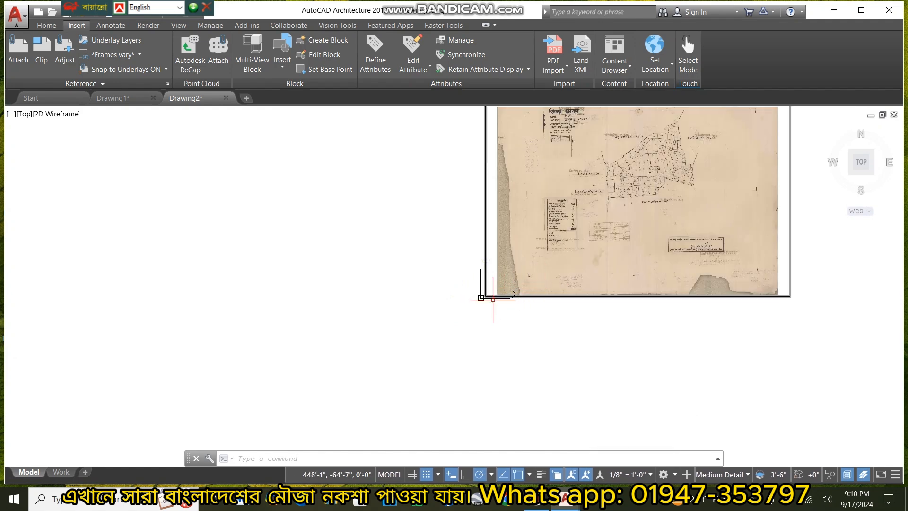
right_click(481, 298)
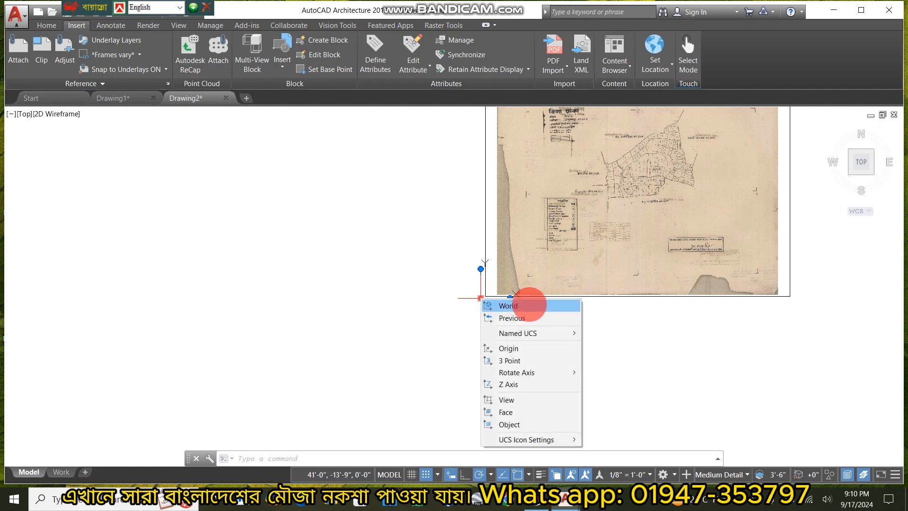
mouse_move(513, 440)
left_click(639, 439)
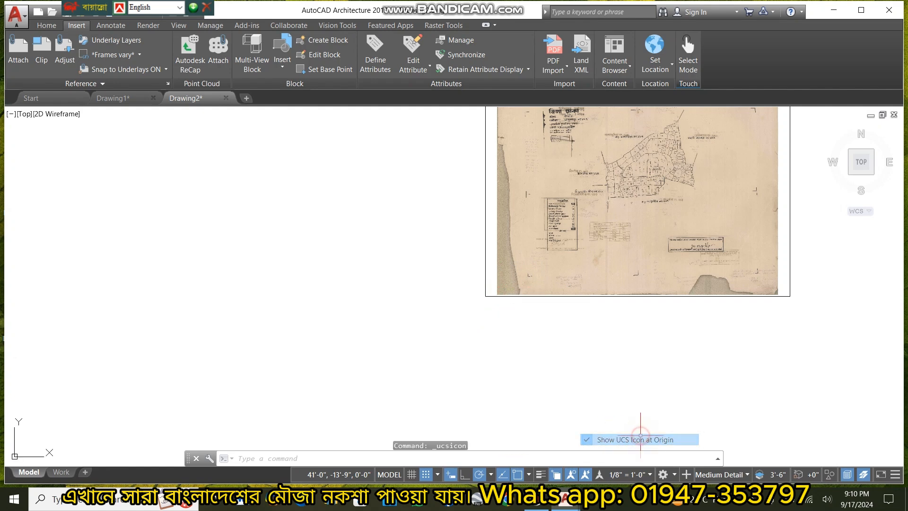
Invert the colors of the attached map image with the raster Cleanup tools.
middle_click_drag(667, 202, 551, 259)
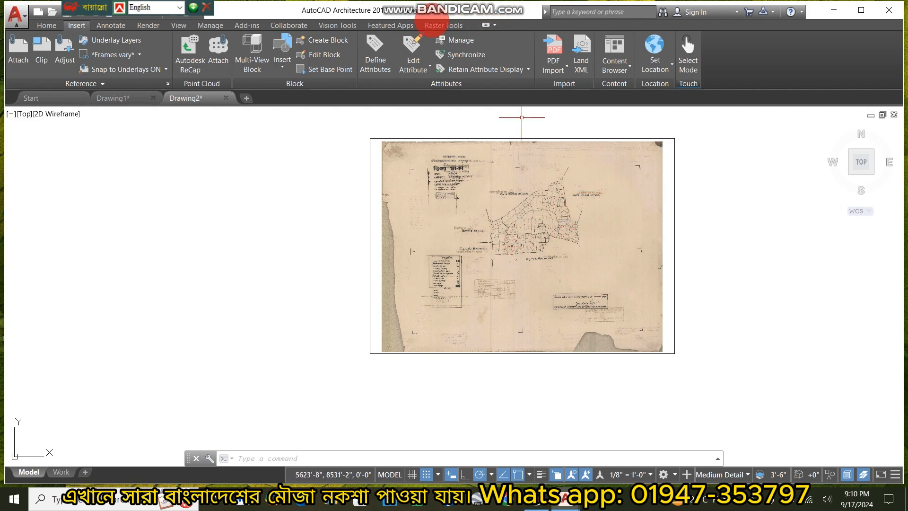
left_click(438, 26)
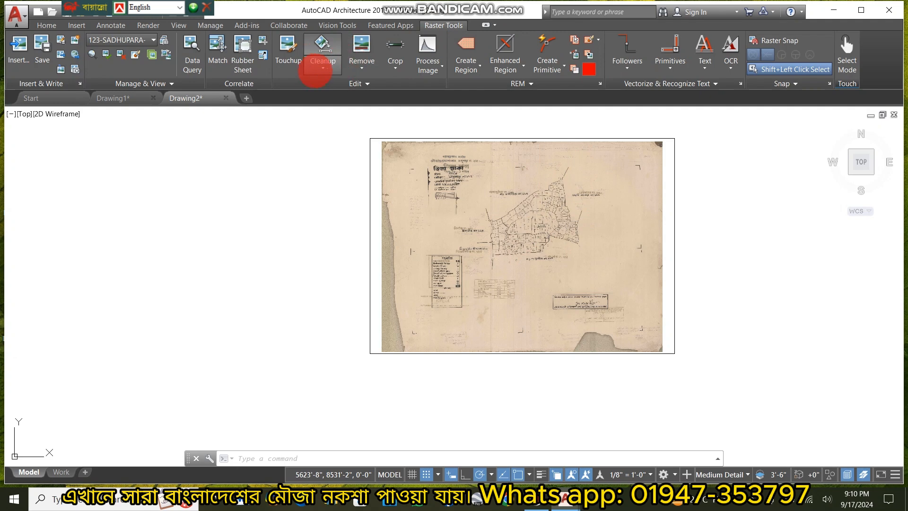
left_click(323, 65)
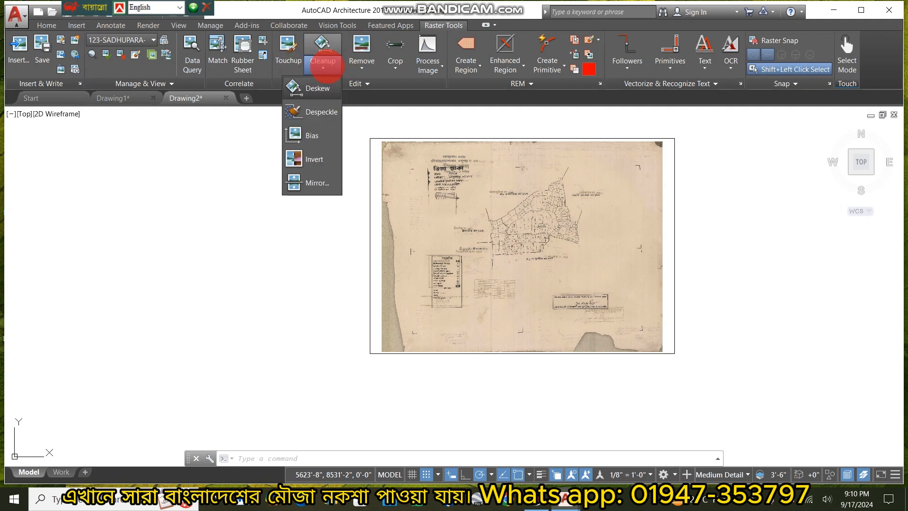
left_click(313, 159)
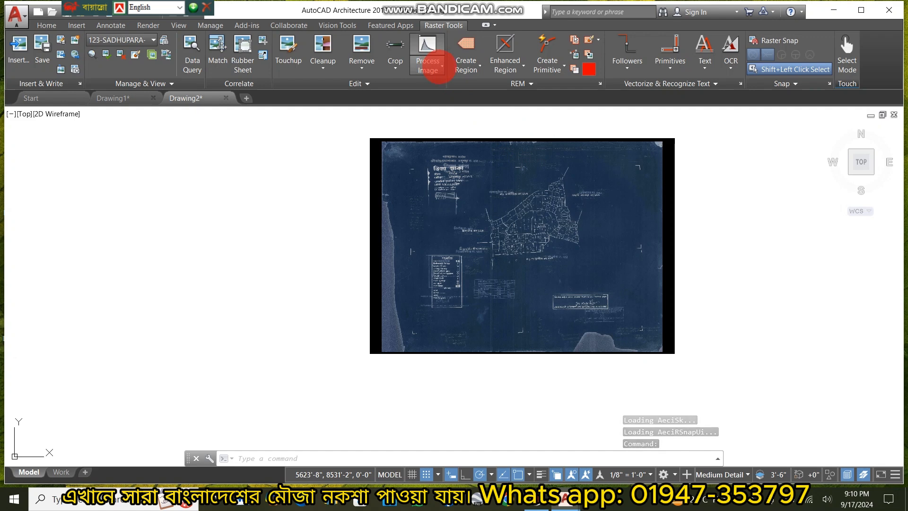
Change the inverted map image's color depth to Bitonal.
left_click(440, 71)
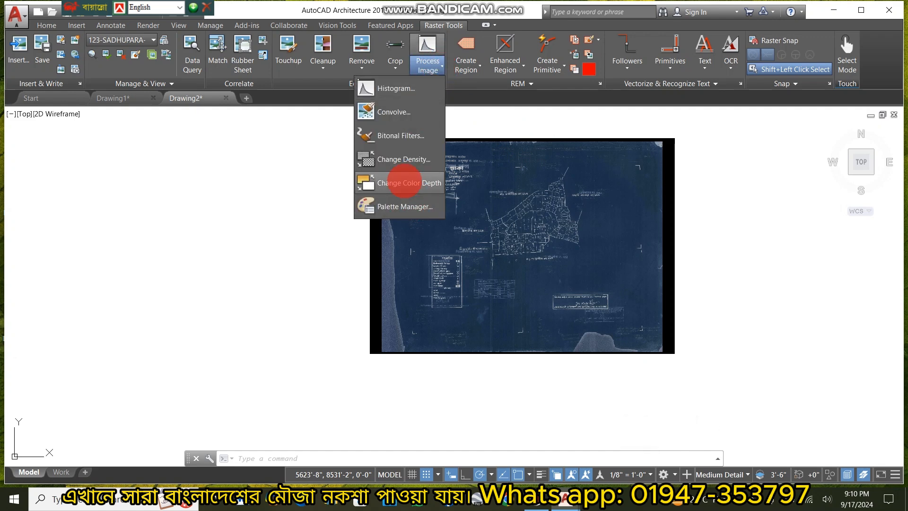
left_click(399, 183)
type("B")
key("Return")
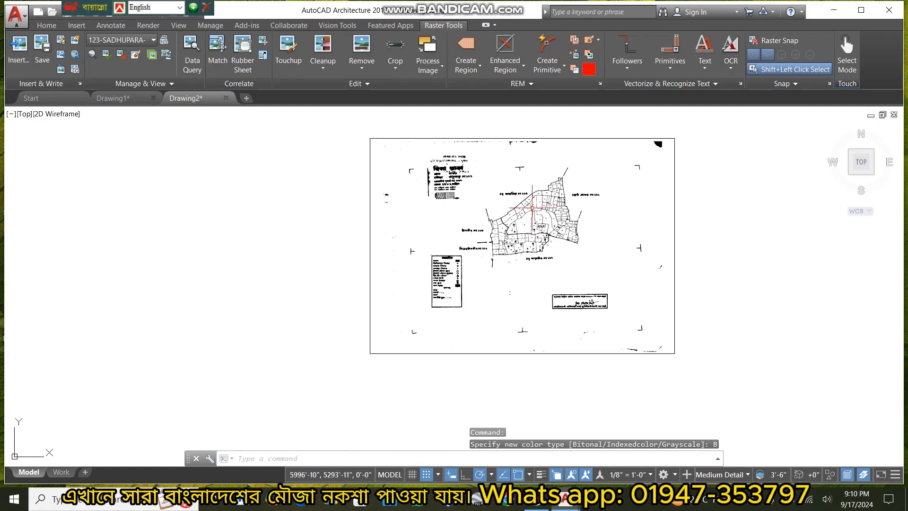
Examine the bitonal map's title text, scale bar and surrounding area for stray marks and faded lettering.
scroll(533, 207, "up", 3)
scroll(354, 152, "down", 3)
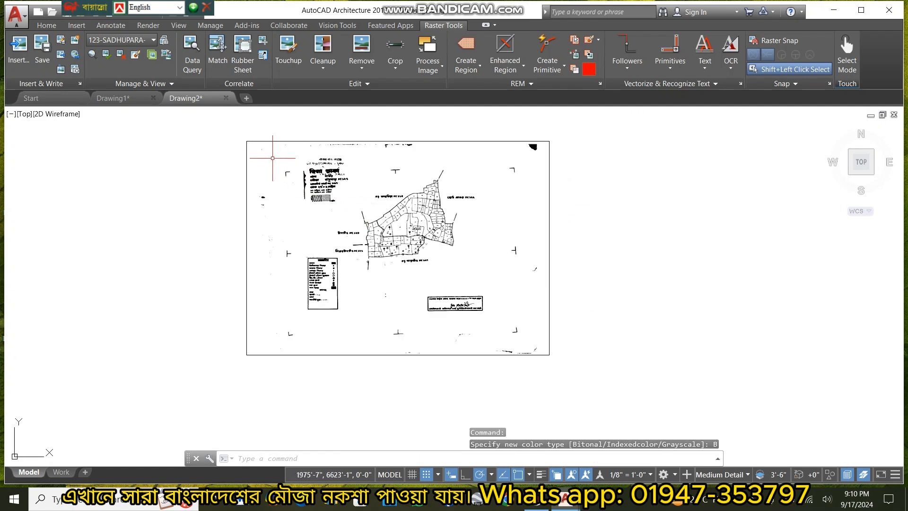
scroll(334, 183, "up", 5)
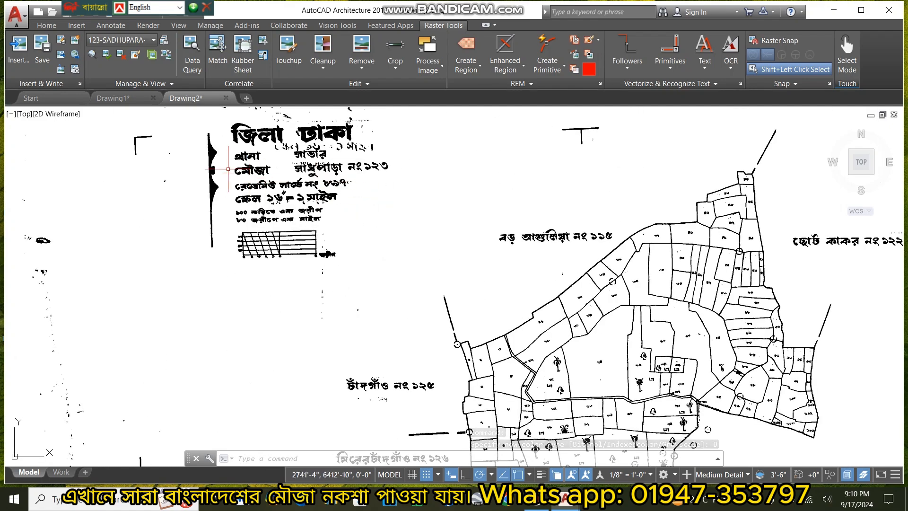
scroll(38, 264, "up", 3)
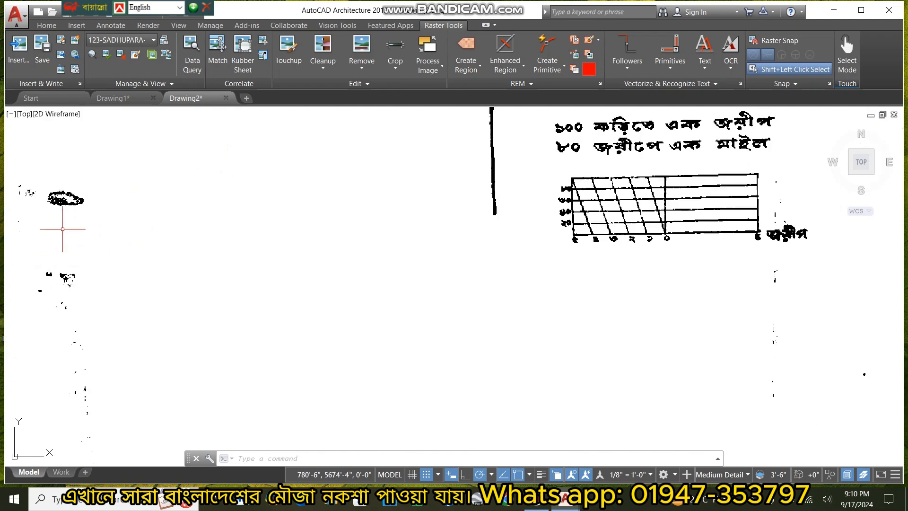
mouse_move(124, 209)
middle_mouse_down()
mouse_move(239, 219)
mouse_move(245, 237)
middle_mouse_up()
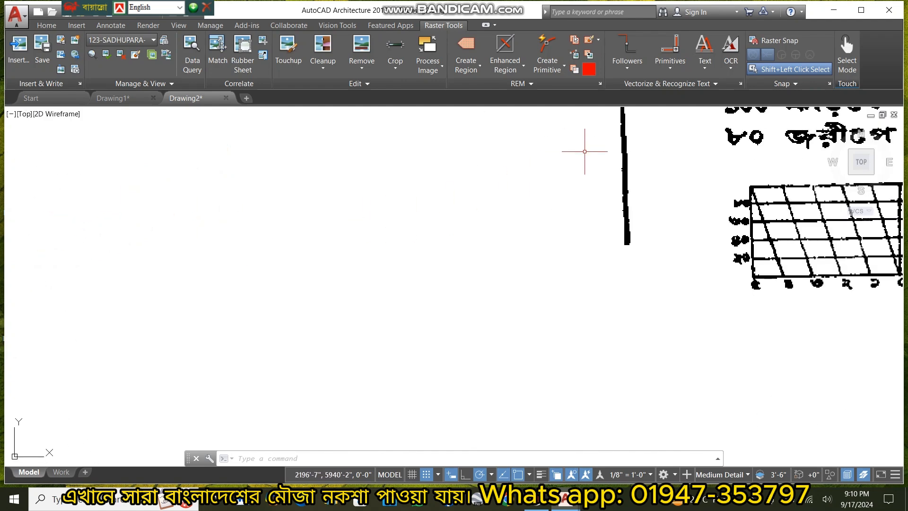
middle_click_drag(586, 146, 262, 350)
scroll(597, 174, "down", 2)
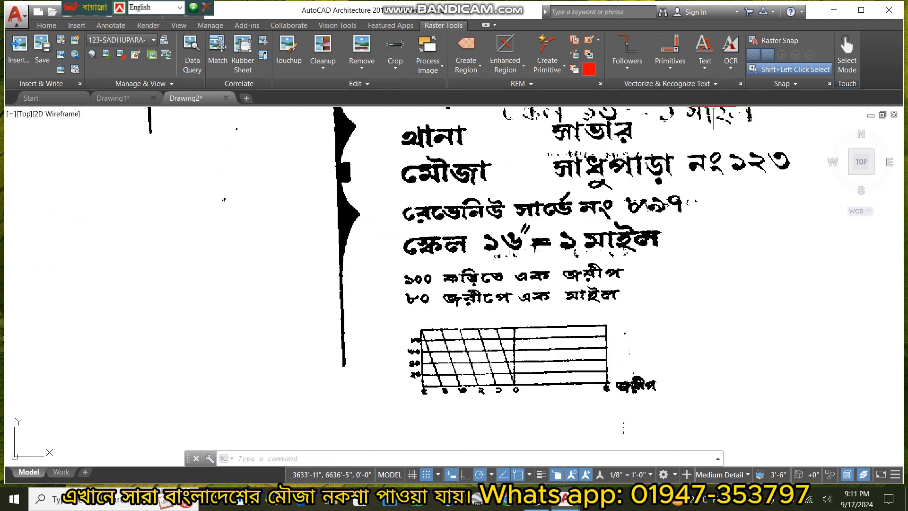
scroll(597, 178, "up", 2)
scroll(597, 175, "up", 4)
scroll(603, 166, "down", 4)
middle_click_drag(604, 167, 492, 386)
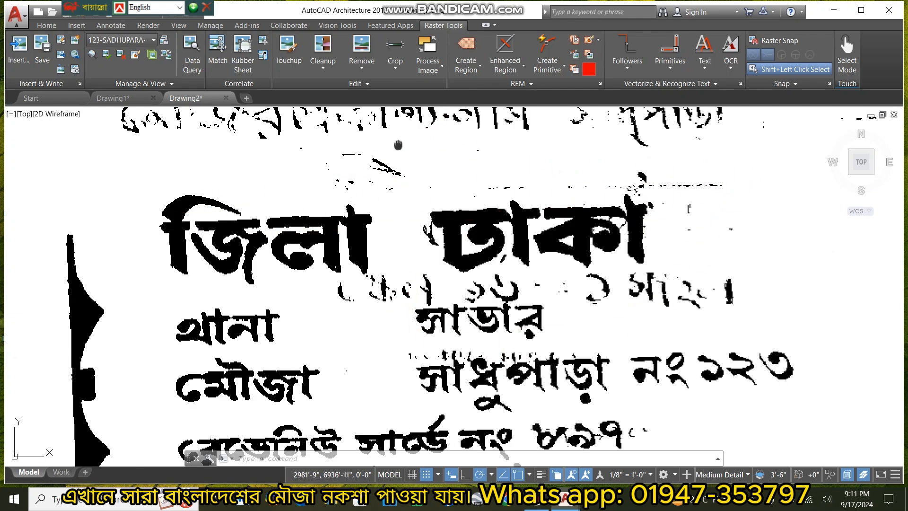
middle_click_drag(399, 145, 371, 182)
scroll(292, 145, "down", 2)
scroll(370, 163, "up", 2)
middle_click_drag(370, 161, 370, 205)
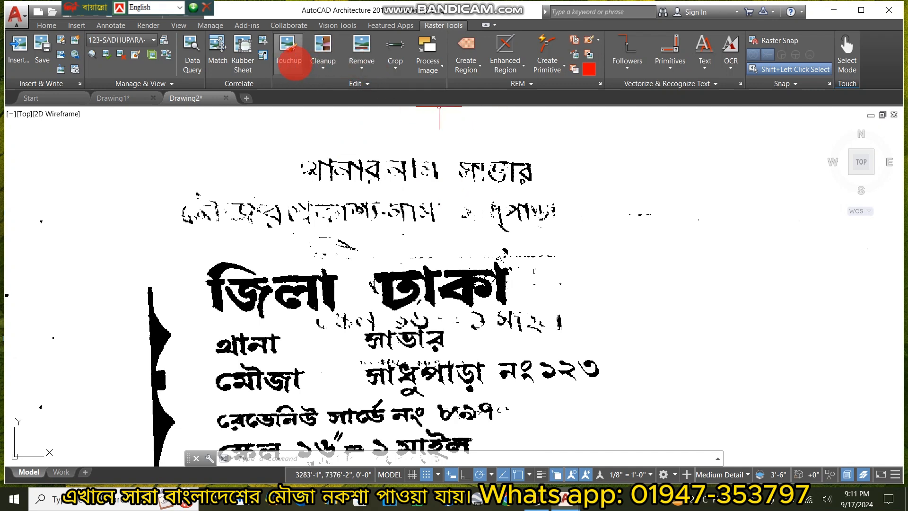
Start raster Touchup, move its toolbar clear of the title text, and size the square brush to about 78 pixels.
left_click(289, 61)
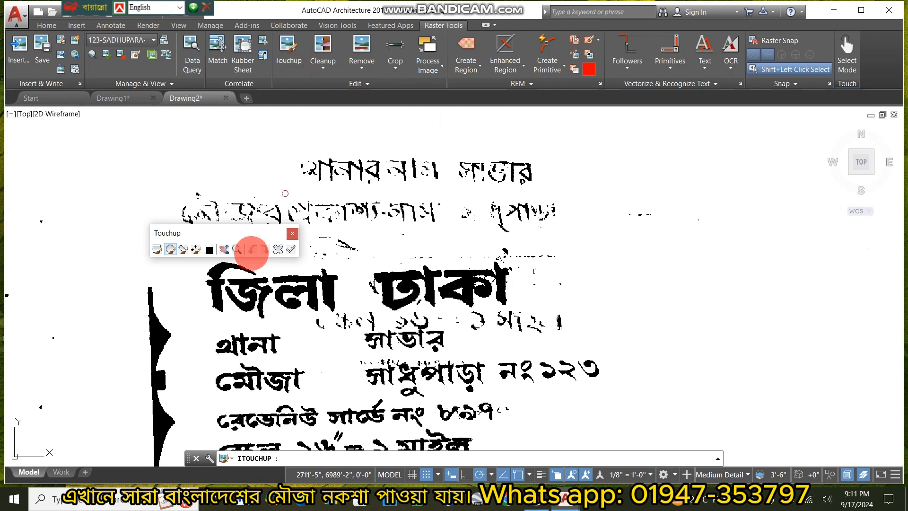
mouse_move(202, 234)
left_mouse_down()
mouse_move(158, 200)
mouse_move(116, 143)
left_mouse_up()
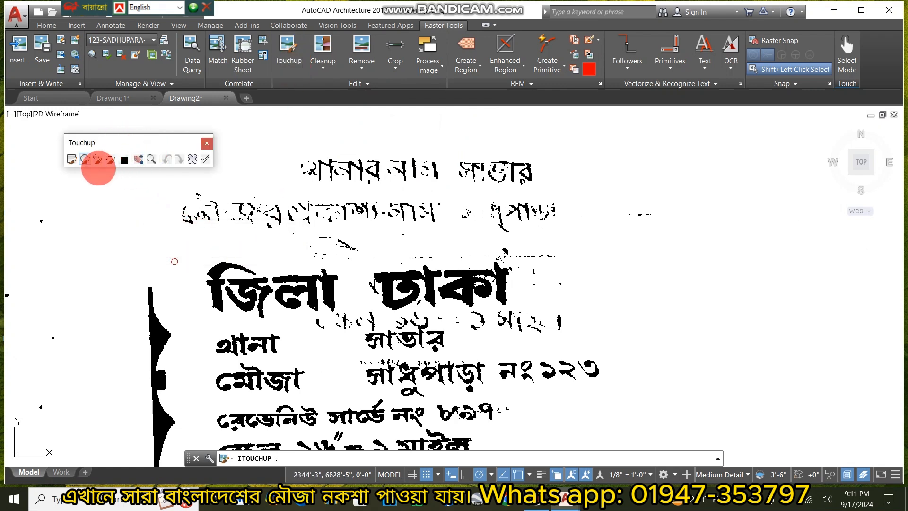
left_click(71, 159)
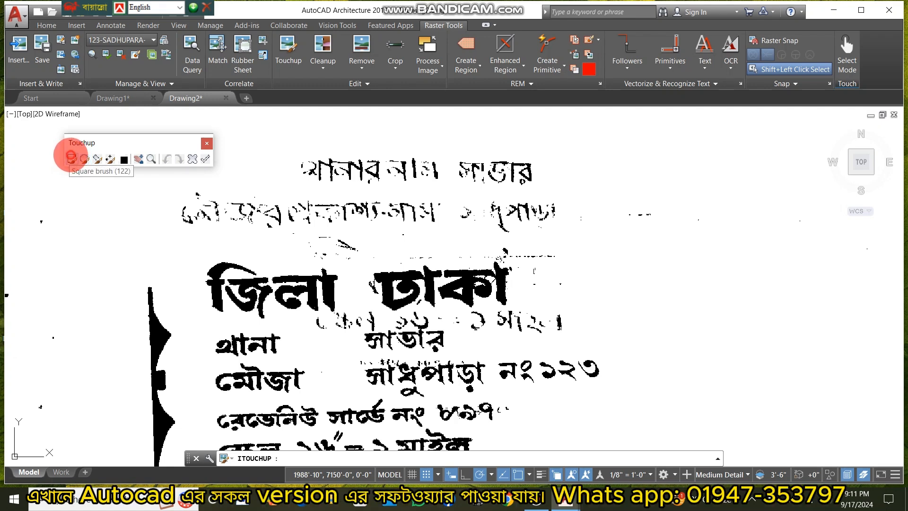
left_click(110, 159)
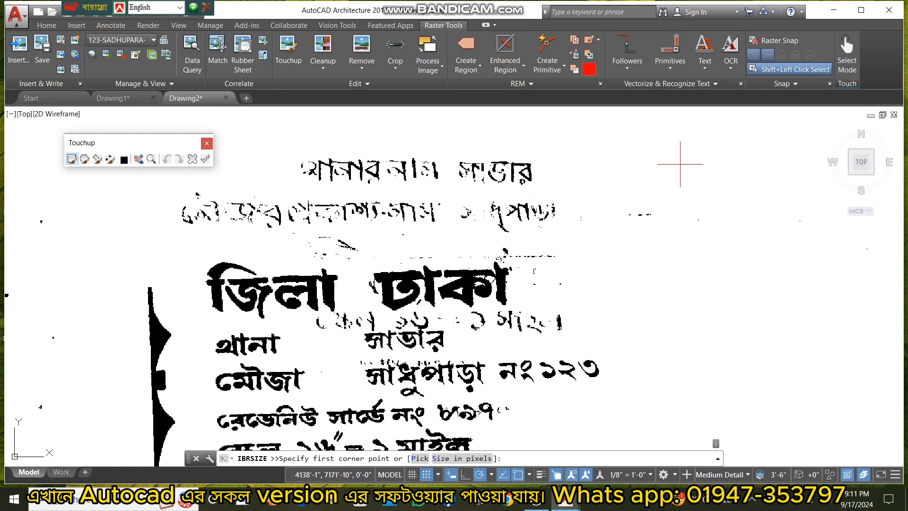
left_click(681, 165)
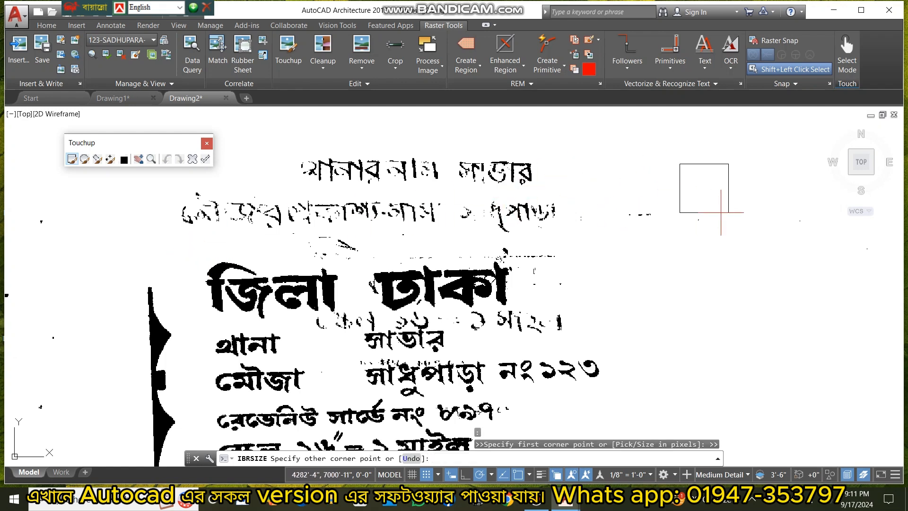
left_click(712, 210)
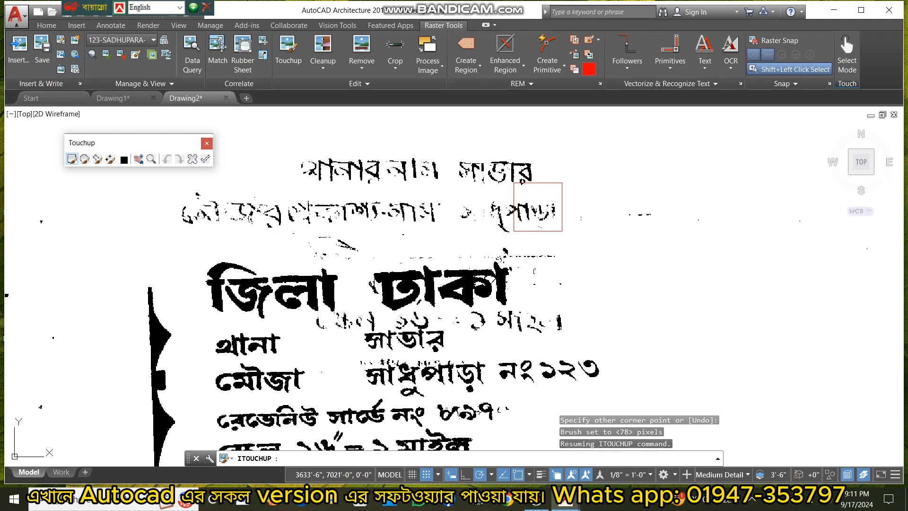
Erase the two broken text lines and the stray marks above the large district heading with the square brush.
left_click_drag(523, 207, 194, 213)
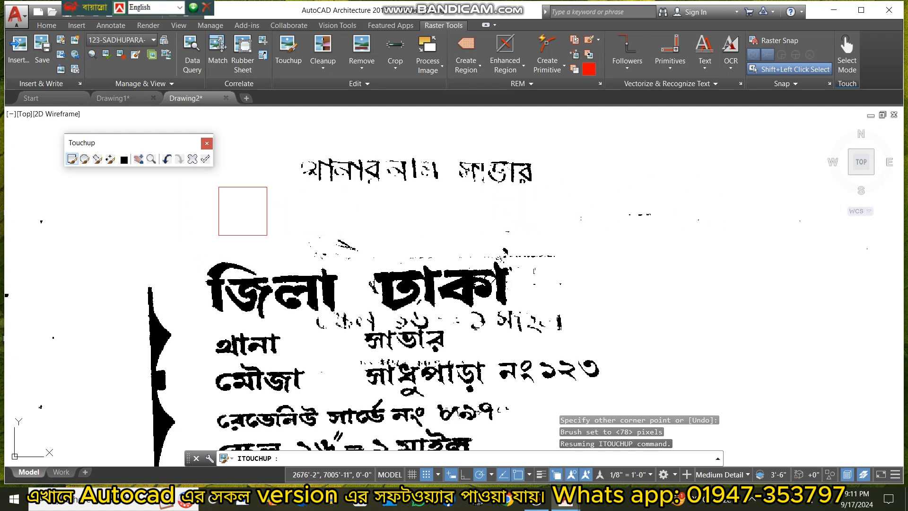
left_click_drag(308, 177, 625, 184)
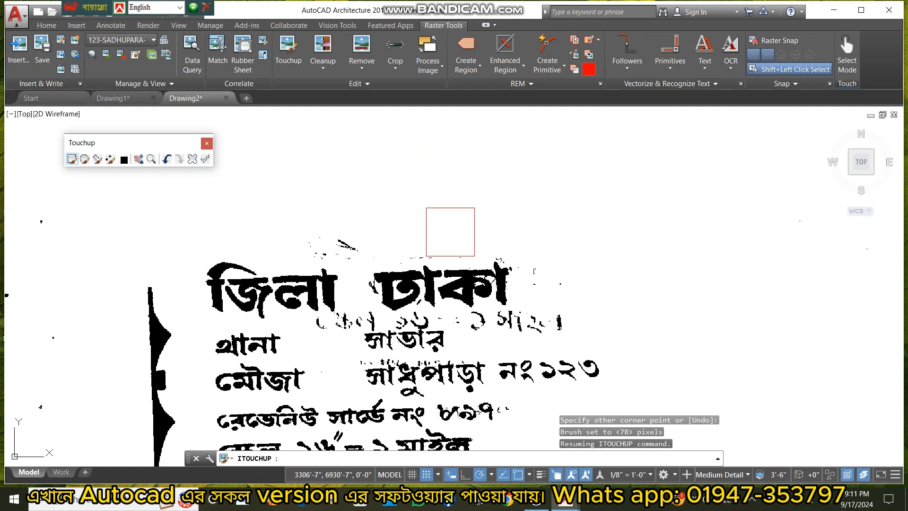
left_click_drag(451, 231, 358, 238)
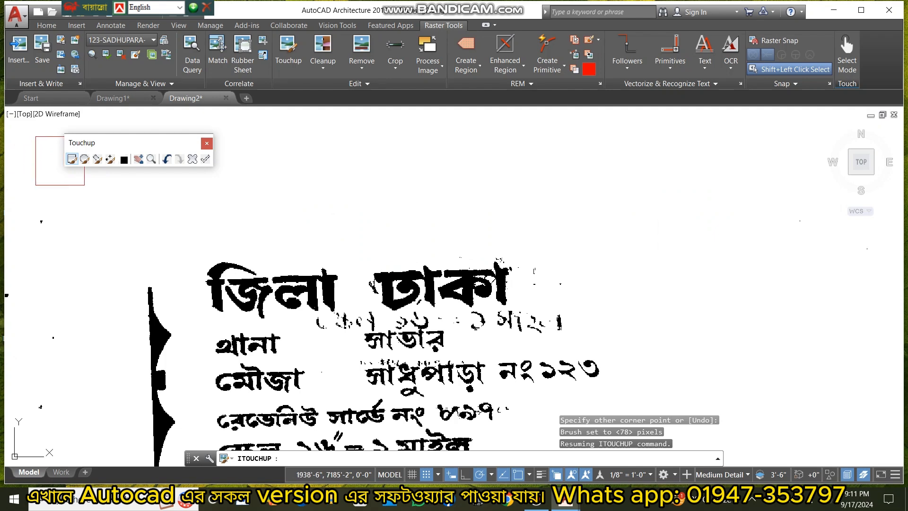
Switch Touchup to the round brush and size it to about 52 pixels.
left_click(83, 160)
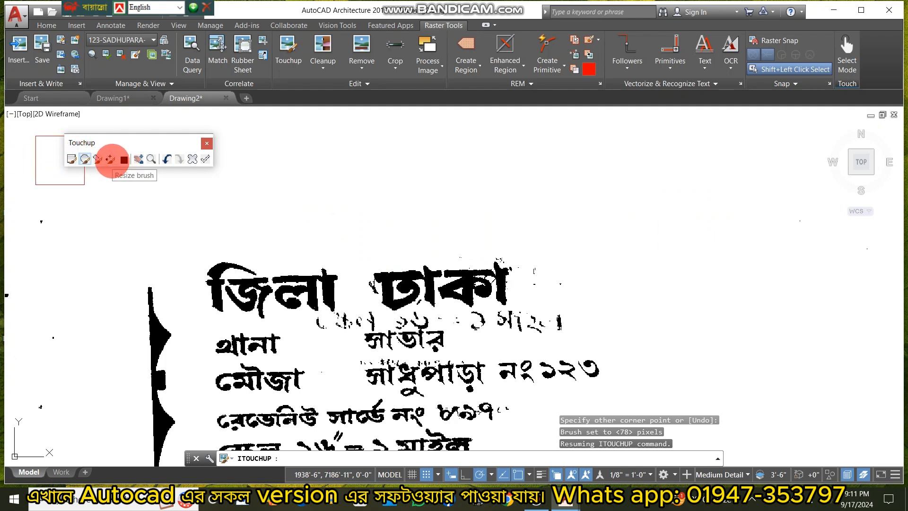
left_click(110, 159)
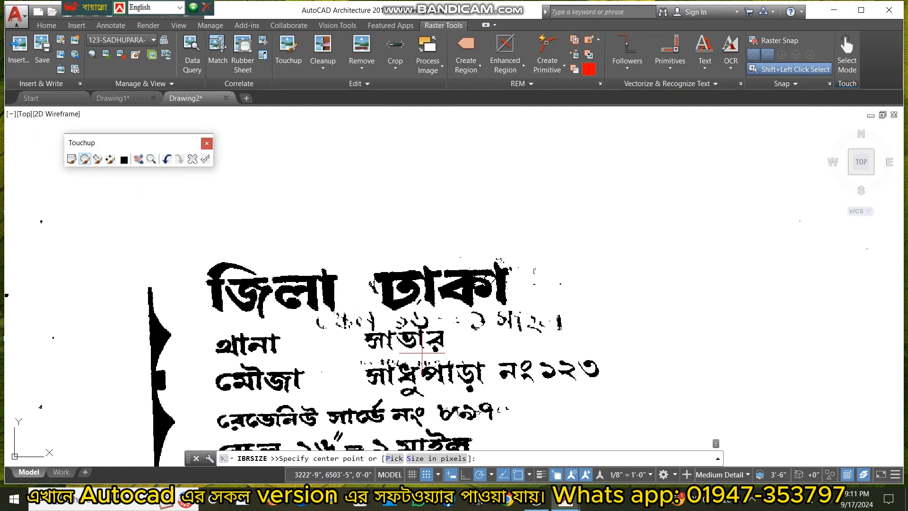
left_click(657, 203)
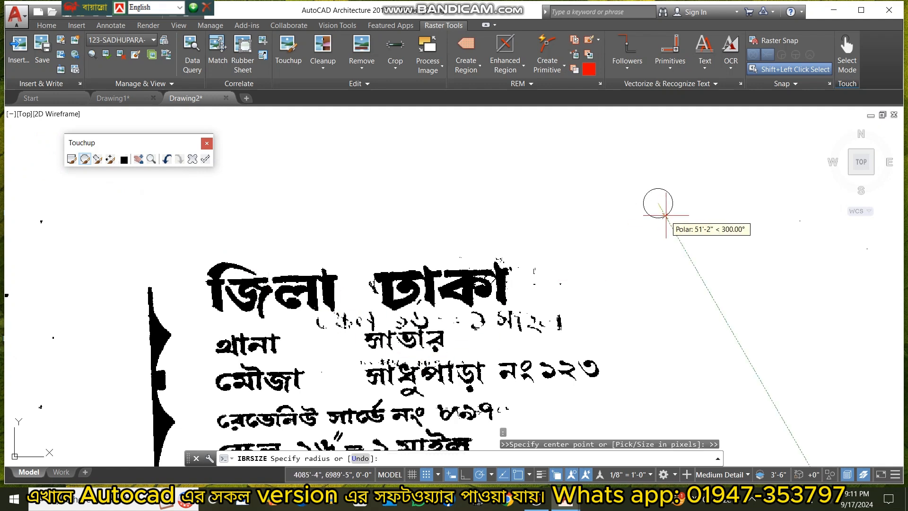
left_click(666, 217)
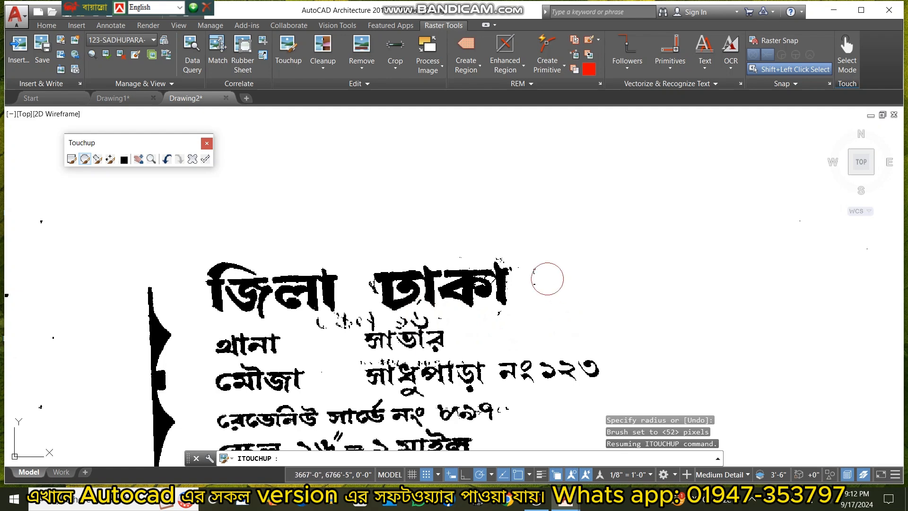
Resize the round Touchup brush to 300 pixels and erase the corner bracket mark beside the title block.
scroll(462, 213, "down", 4)
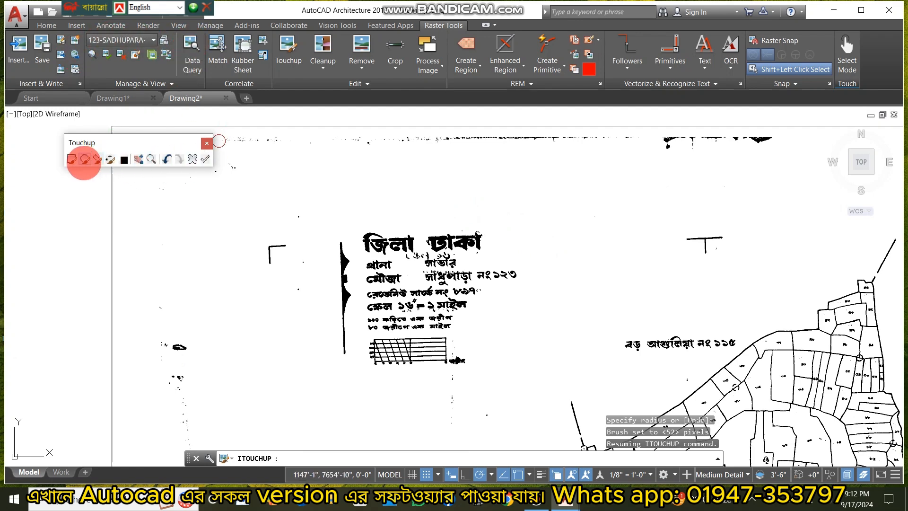
left_click(110, 159)
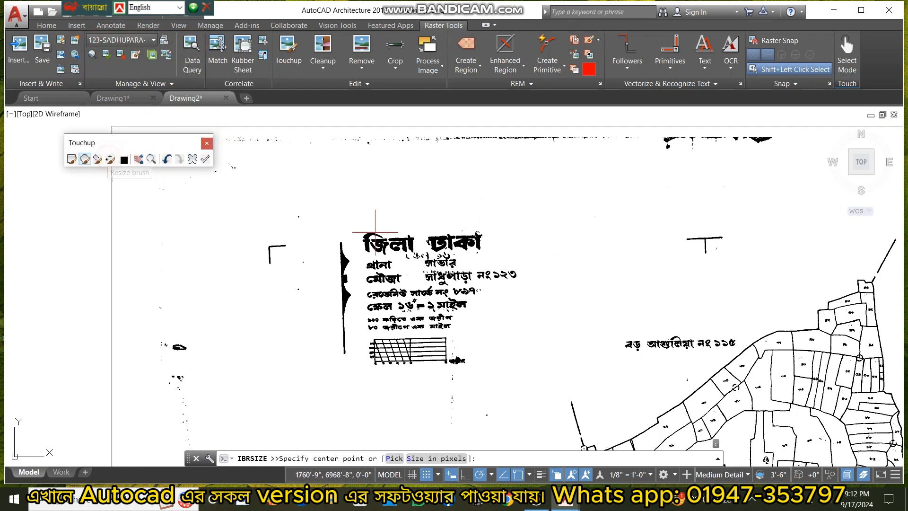
left_click(221, 226)
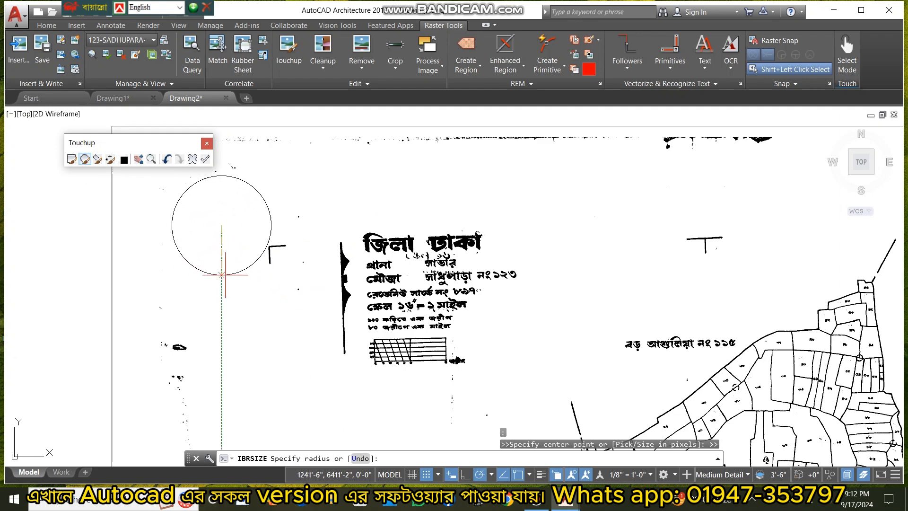
left_click(223, 262)
left_click(281, 248)
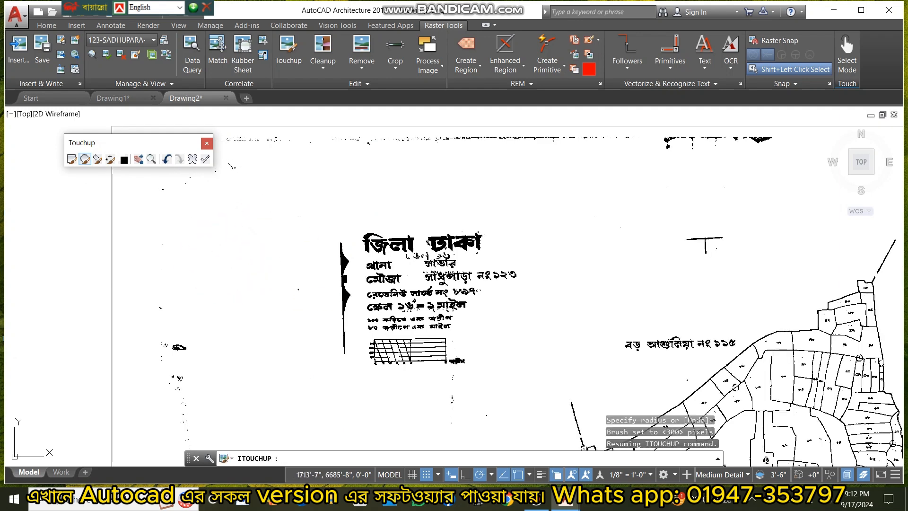
Erase the T-shaped mark, the dark streaks along the sheet's top edge, and the bracket and black blot in its upper-right corner.
scroll(251, 348, "down", 4)
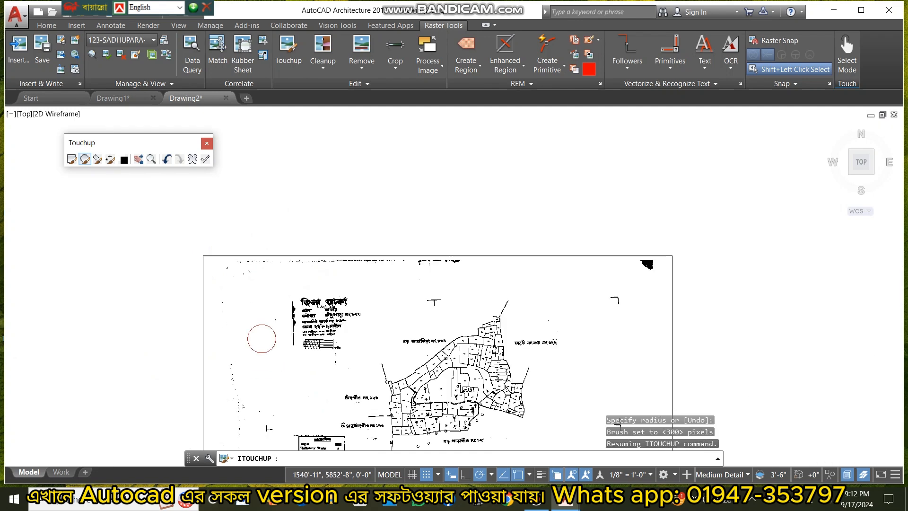
scroll(346, 347, "up", 2)
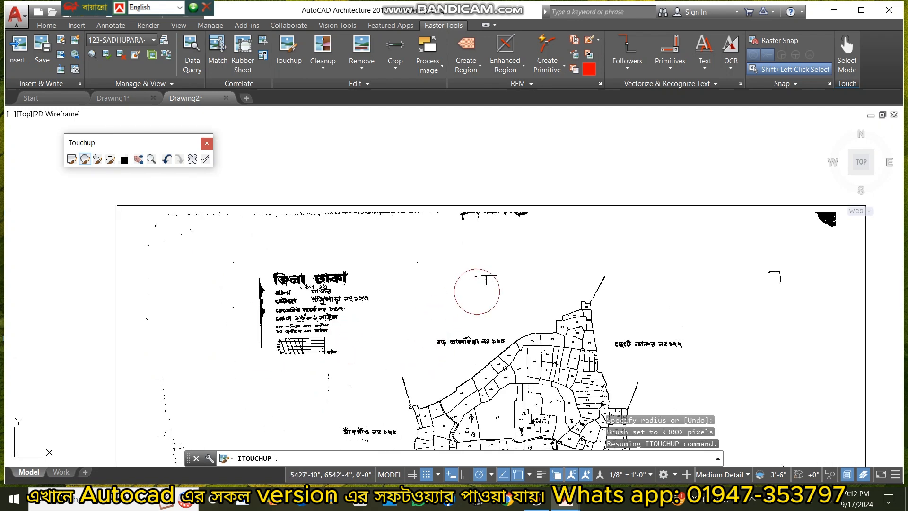
left_click(490, 279)
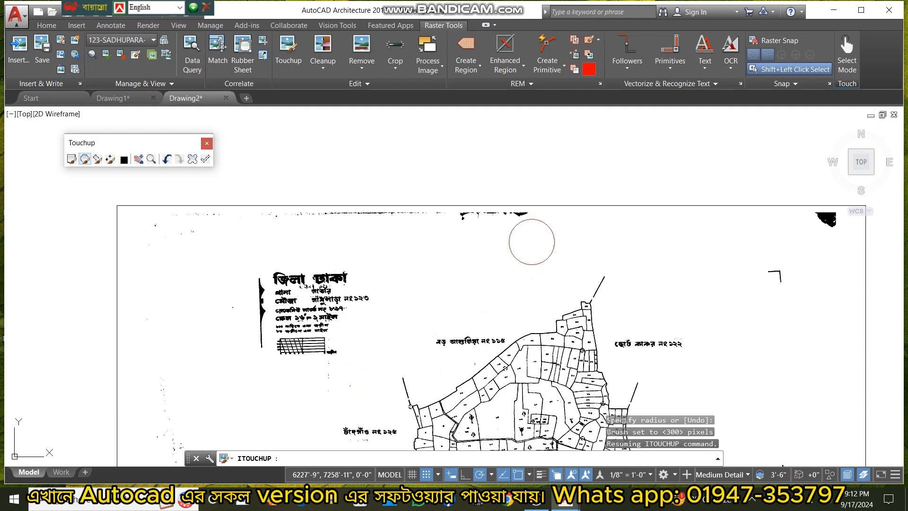
left_click_drag(532, 237, 440, 233)
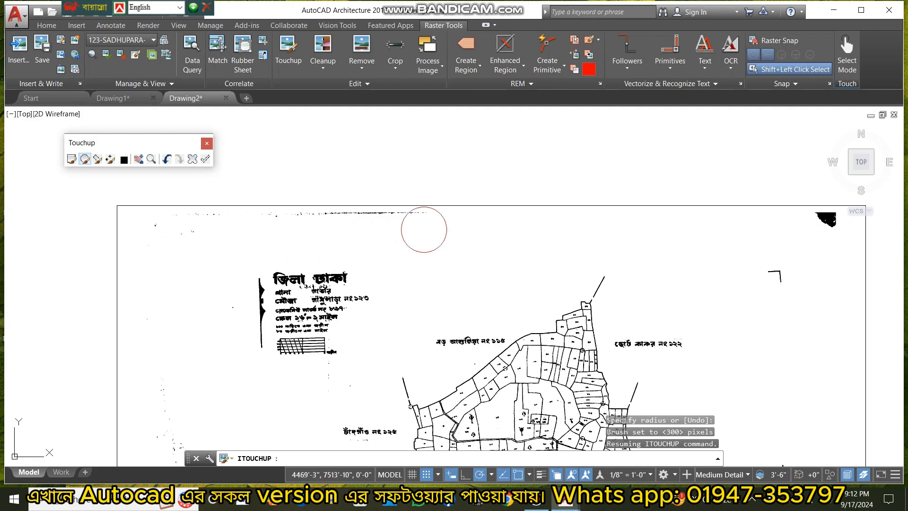
left_click_drag(434, 233, 152, 228)
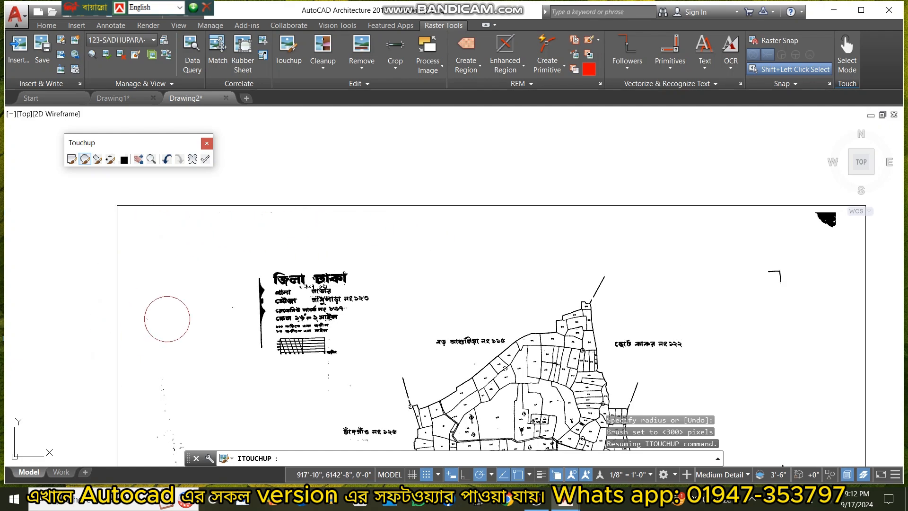
mouse_move(754, 216)
left_mouse_down()
mouse_move(786, 277)
mouse_move(833, 322)
left_mouse_up()
left_click(828, 234)
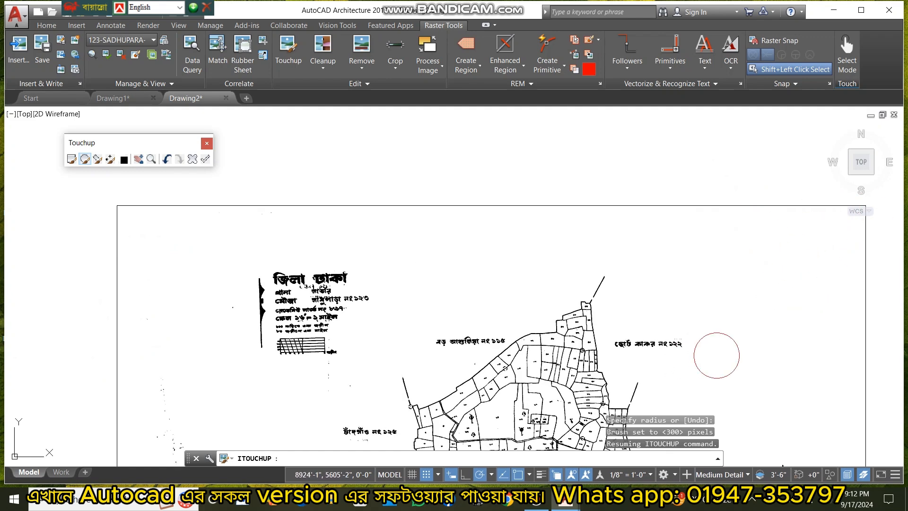
Erase the small circles below the plot area and the L-shaped and T-shaped marks along the sheet's left side.
scroll(717, 355, "down", 8)
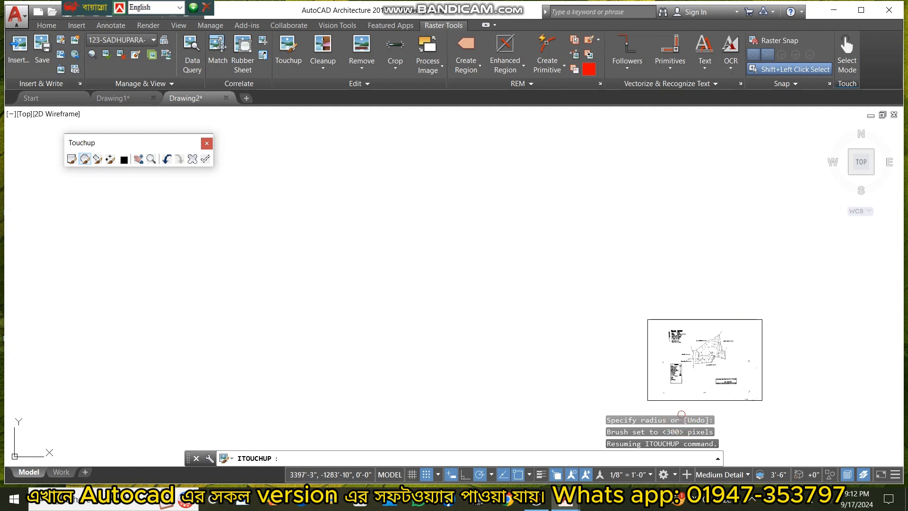
middle_click_drag(723, 393, 511, 297)
scroll(537, 278, "up", 8)
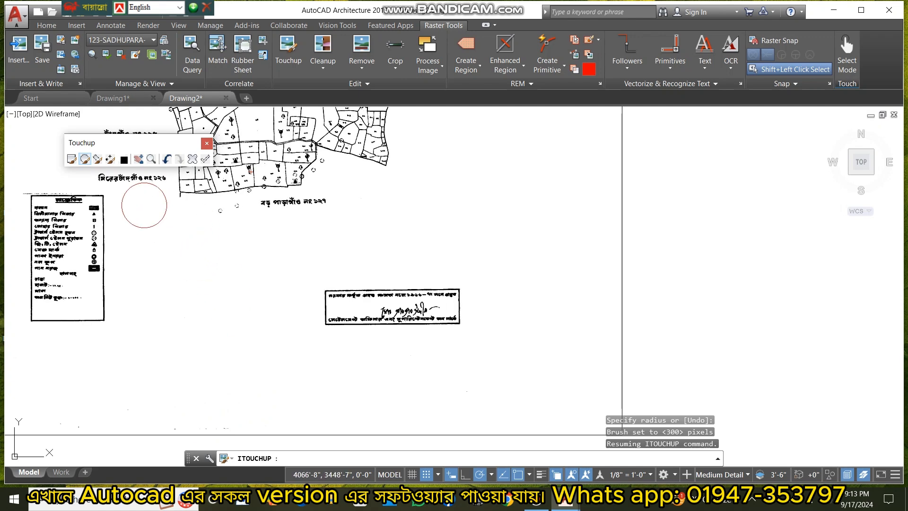
left_click(231, 216)
scroll(152, 281, "up", 3)
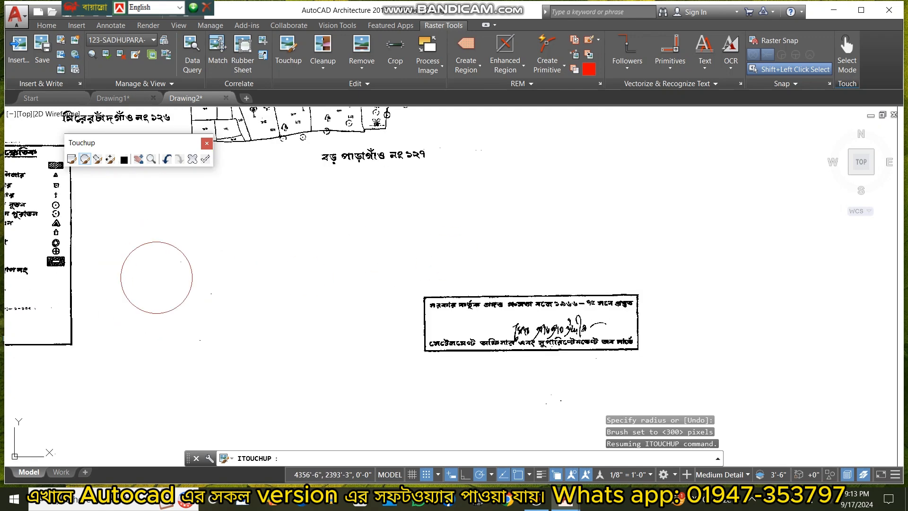
scroll(158, 280, "up", 5)
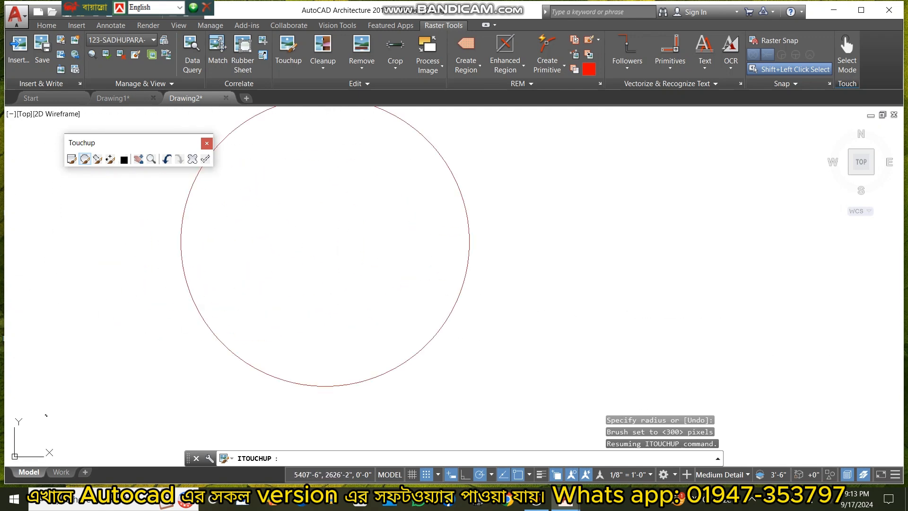
scroll(325, 244, "down", 8)
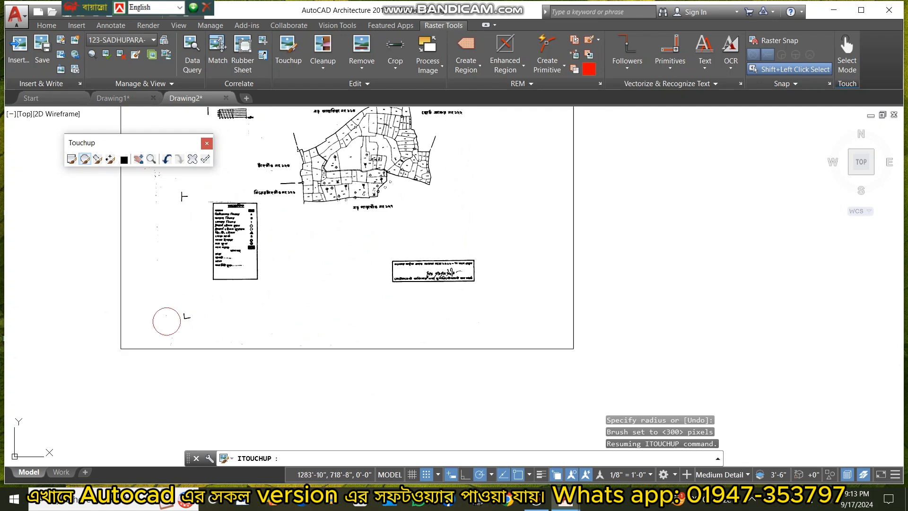
left_click(189, 316)
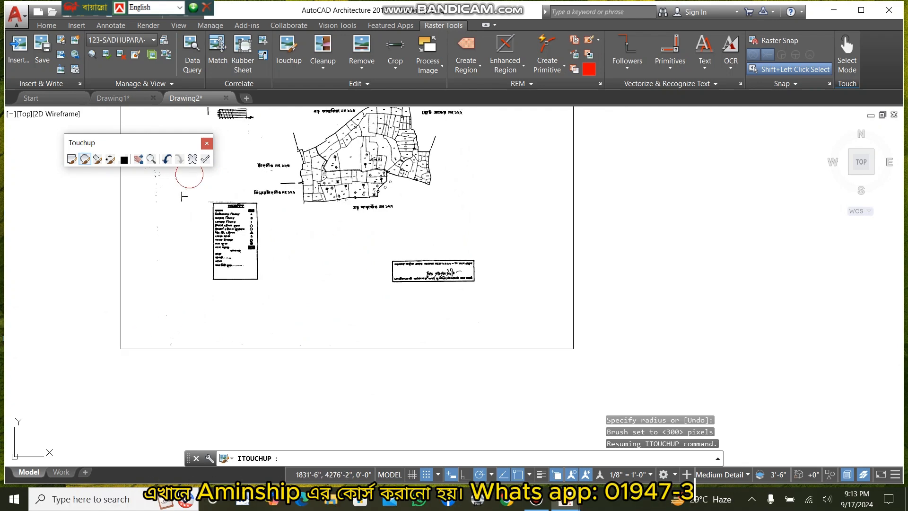
left_click(184, 195)
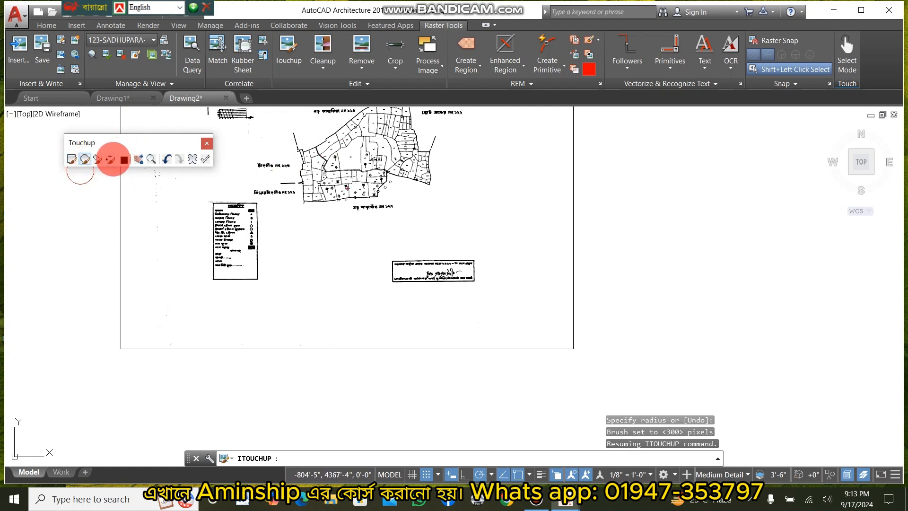
Resize the round Touchup brush to about 13 pixels for fine work on the title text.
left_click(111, 158)
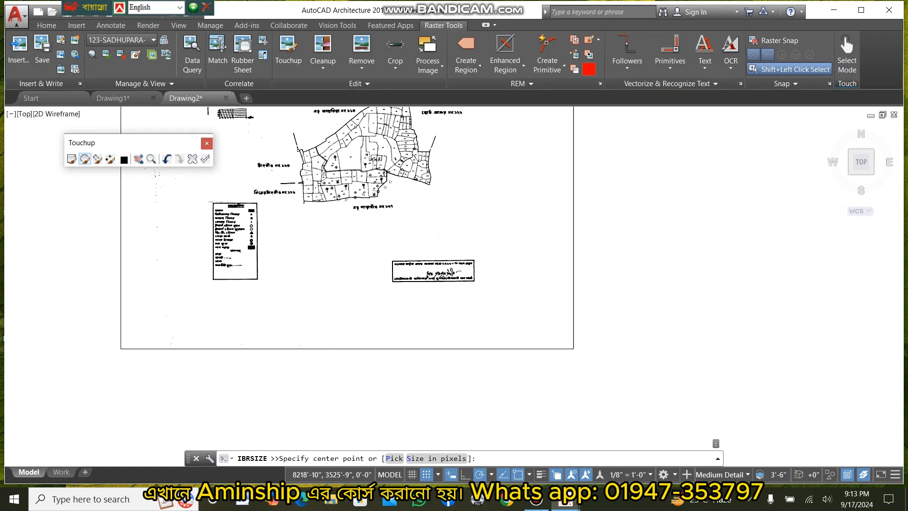
scroll(445, 211, "up", 2)
scroll(454, 205, "down", 9)
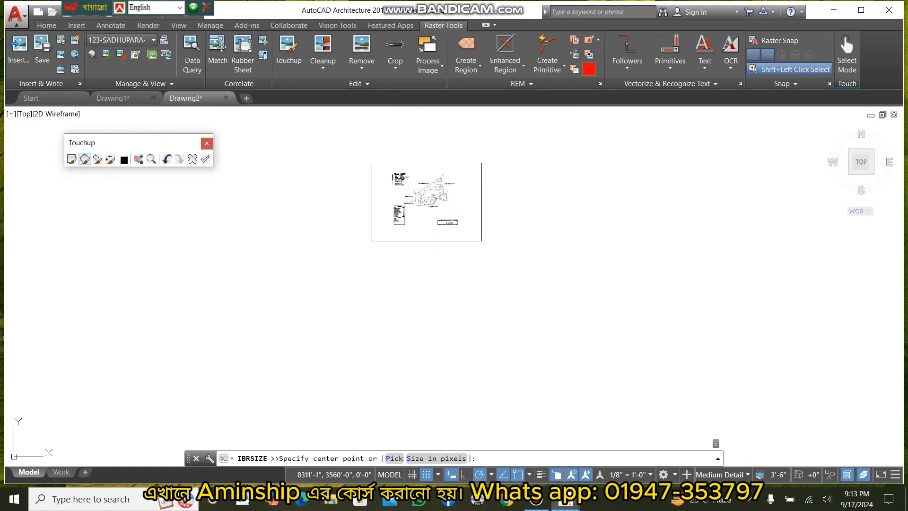
scroll(406, 178, "up", 12)
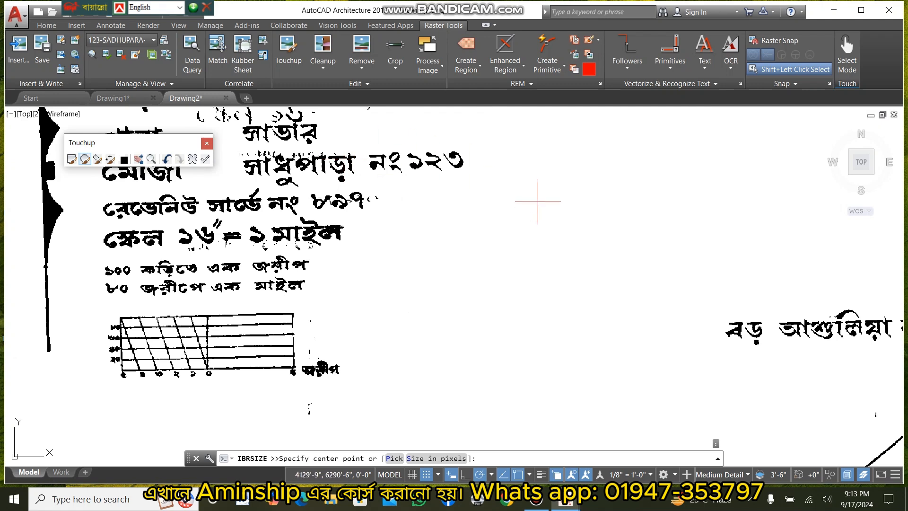
left_click(538, 201)
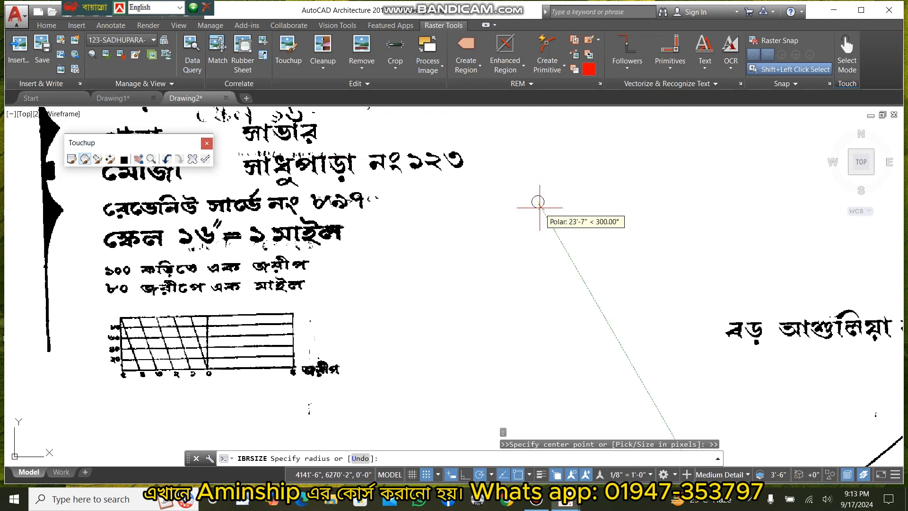
left_click(538, 202)
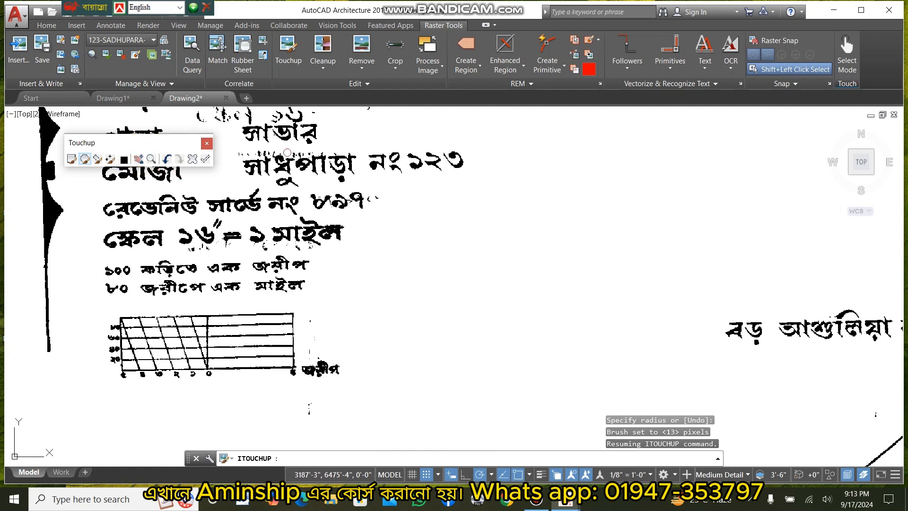
Erase the stray specks and strokes just above the mouza name সাধুপাড়া with the small round brush.
scroll(287, 152, "up", 10)
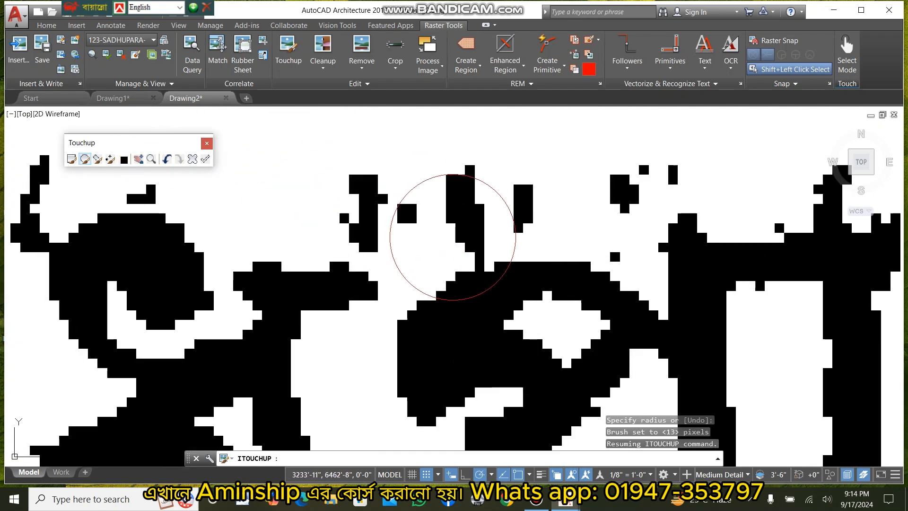
scroll(453, 237, "down", 5)
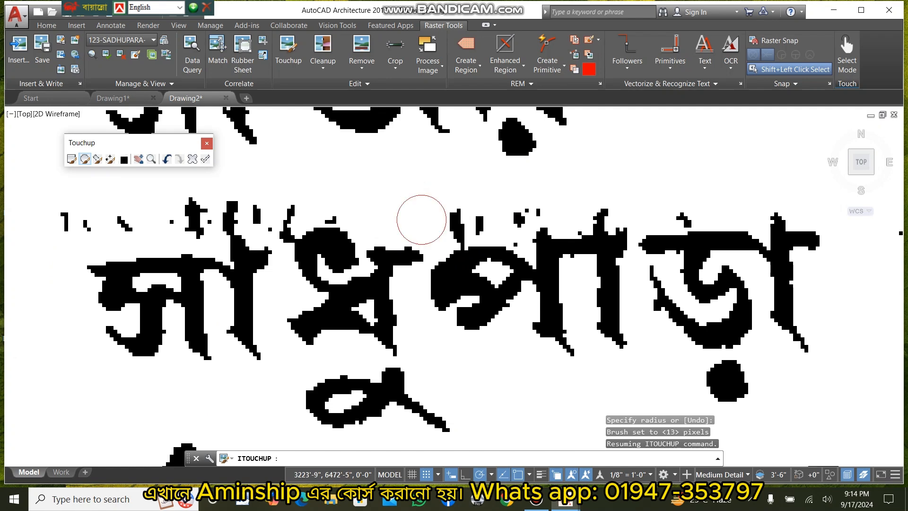
left_click_drag(422, 220, 449, 219)
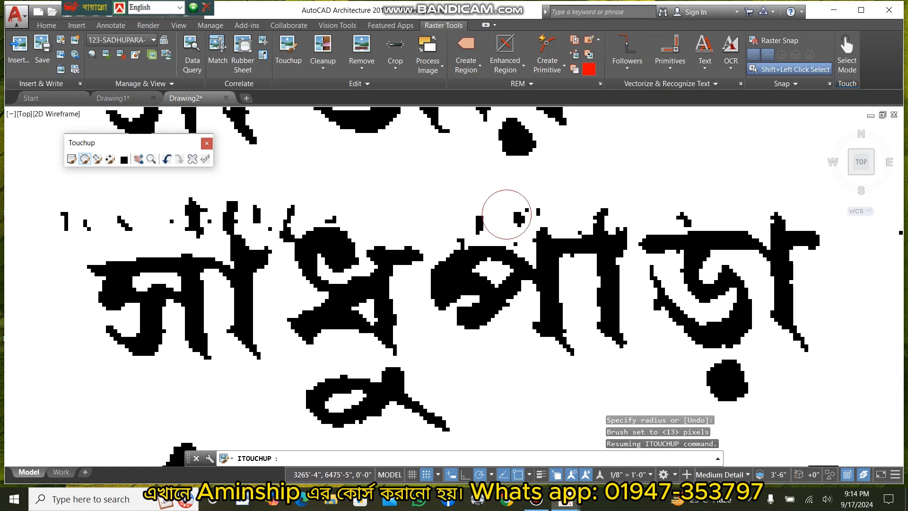
left_click_drag(506, 215, 485, 213)
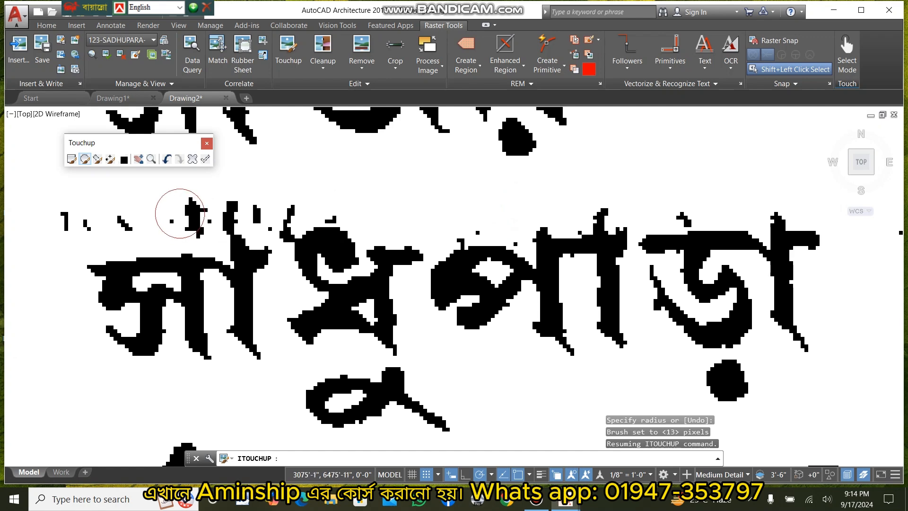
left_click_drag(183, 211, 272, 216)
left_click_drag(142, 214, 21, 214)
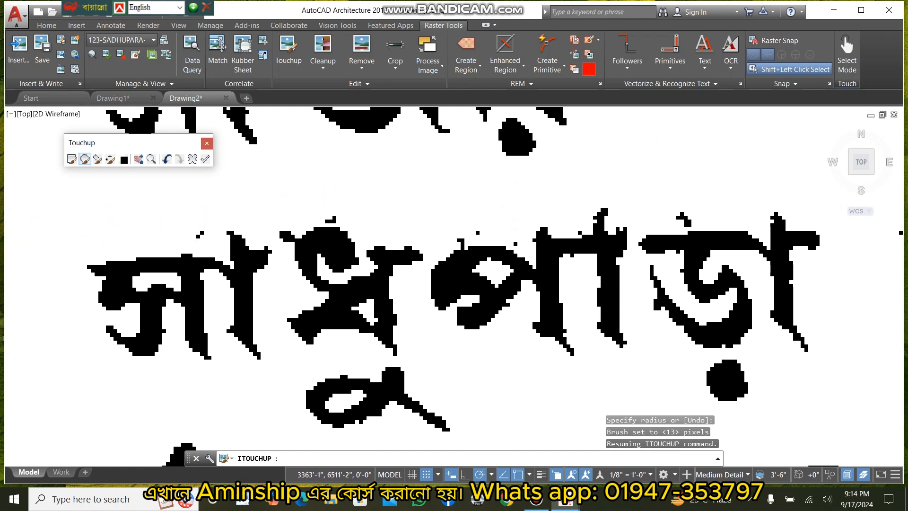
Erase the ghost word beneath the জিলা ঢাকা heading, from below জিলা to just above the start of সাভার.
scroll(683, 161, "down", 8)
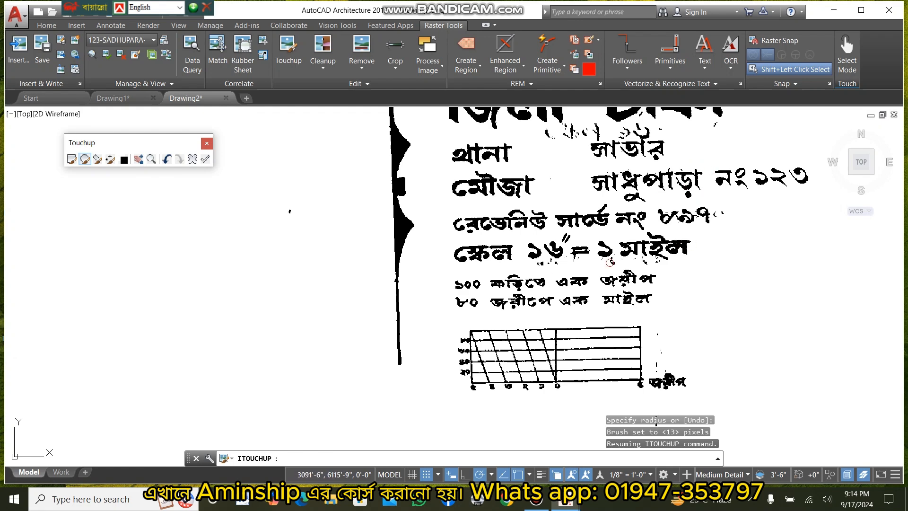
scroll(748, 239, "down", 6)
middle_click_drag(783, 254, 317, 334)
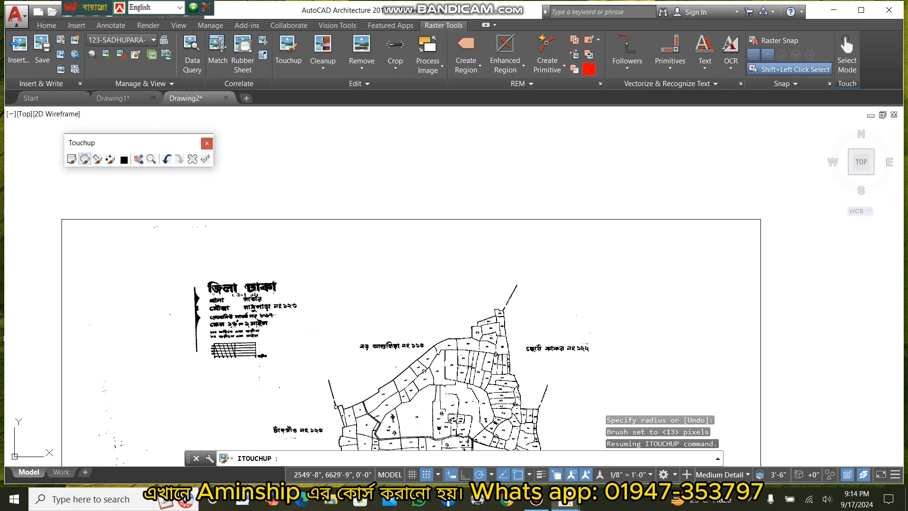
scroll(236, 291, "up", 10)
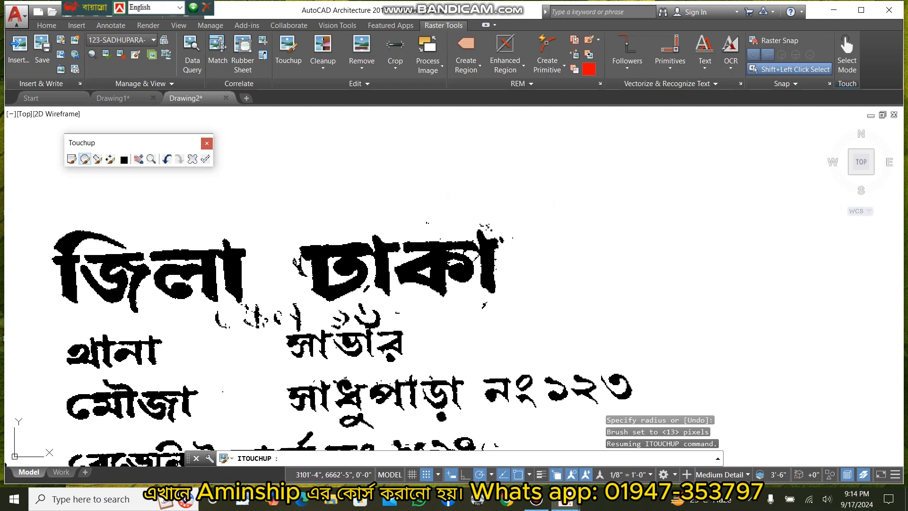
left_click(216, 319)
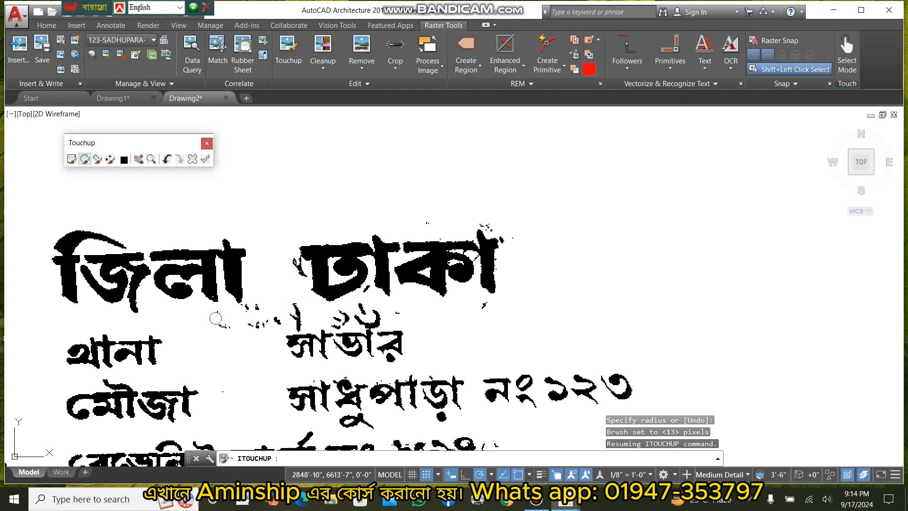
scroll(254, 312, "up", 4)
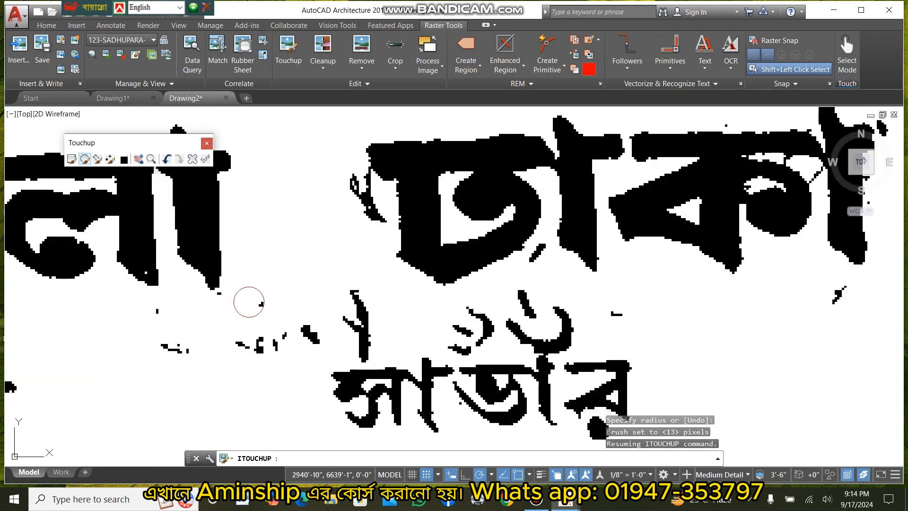
left_click_drag(346, 321, 364, 322)
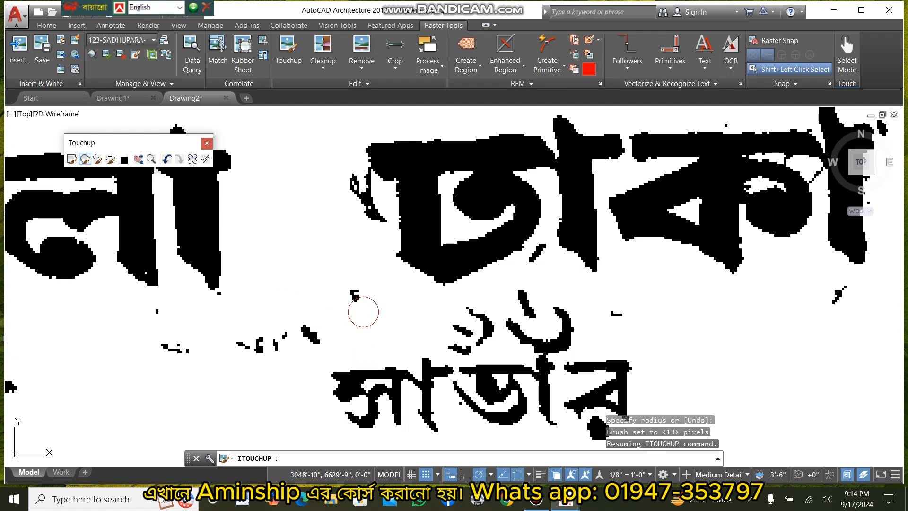
left_click_drag(365, 310, 349, 286)
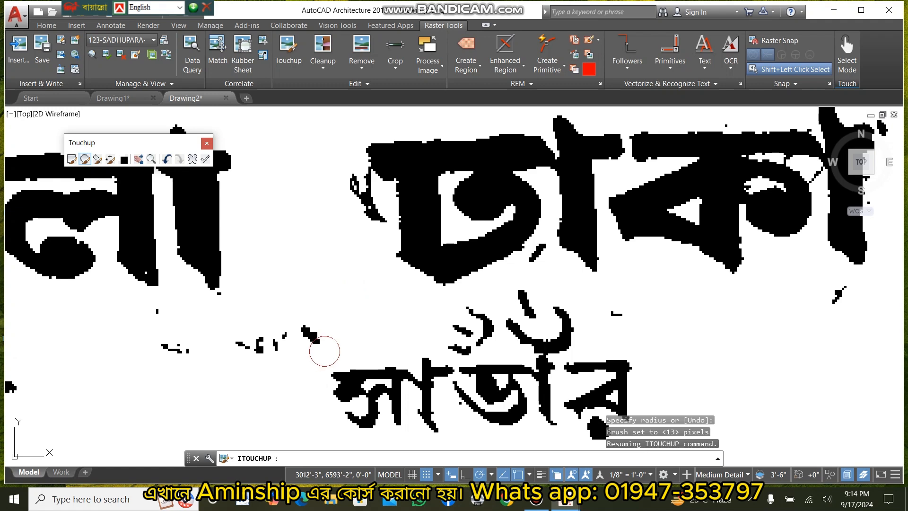
mouse_move(324, 351)
left_mouse_down()
mouse_move(259, 318)
mouse_move(256, 348)
left_mouse_up()
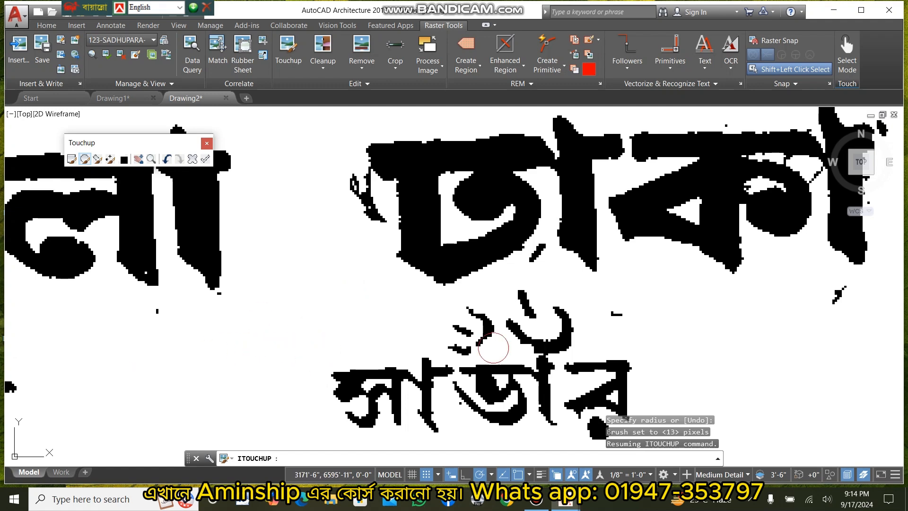
Erase the ghost numeral ১৬ above সাভার and the leftover strokes and dashes beneath ঢাকা.
mouse_move(491, 348)
left_mouse_down()
mouse_move(458, 343)
mouse_move(575, 334)
left_mouse_up()
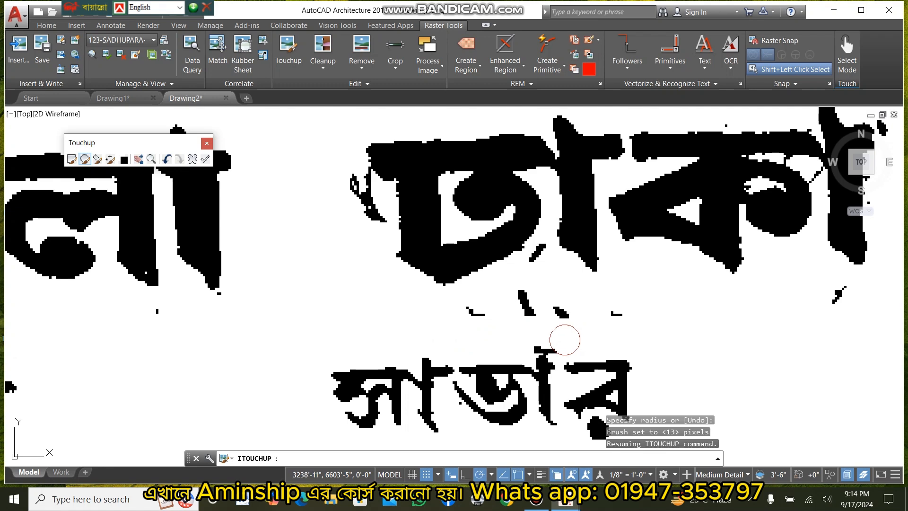
left_click_drag(547, 316, 556, 317)
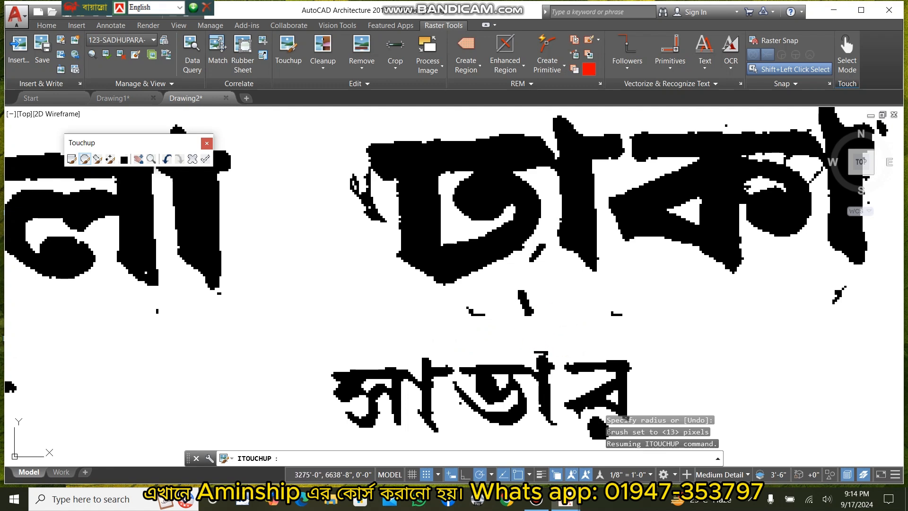
left_click(526, 302)
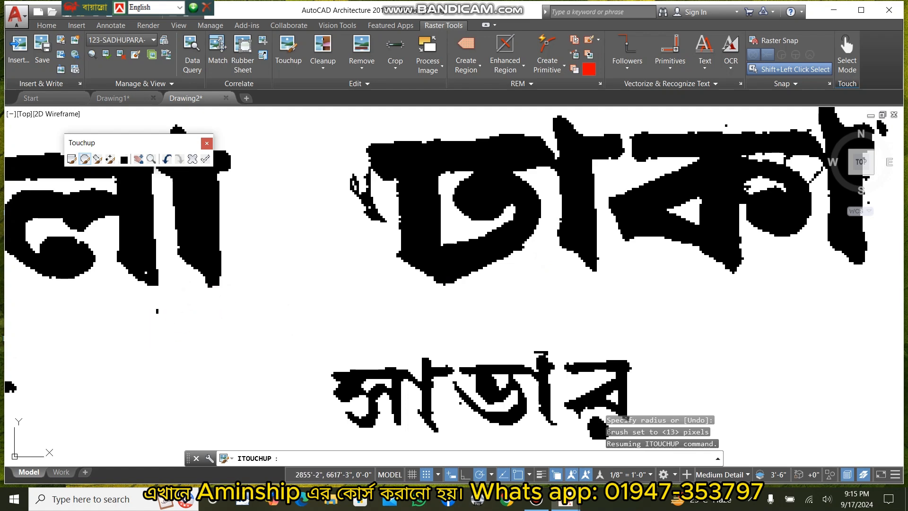
Undo the last erasure over the curved plot boundary and the adjacent plot number in the map's central area.
scroll(510, 361, "down", 8)
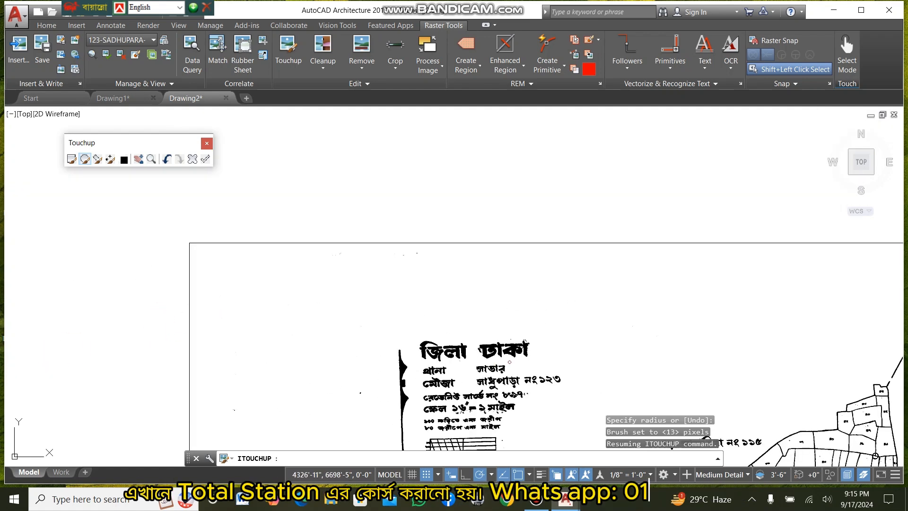
scroll(804, 421, "down", 4)
middle_click_drag(809, 421, 611, 387)
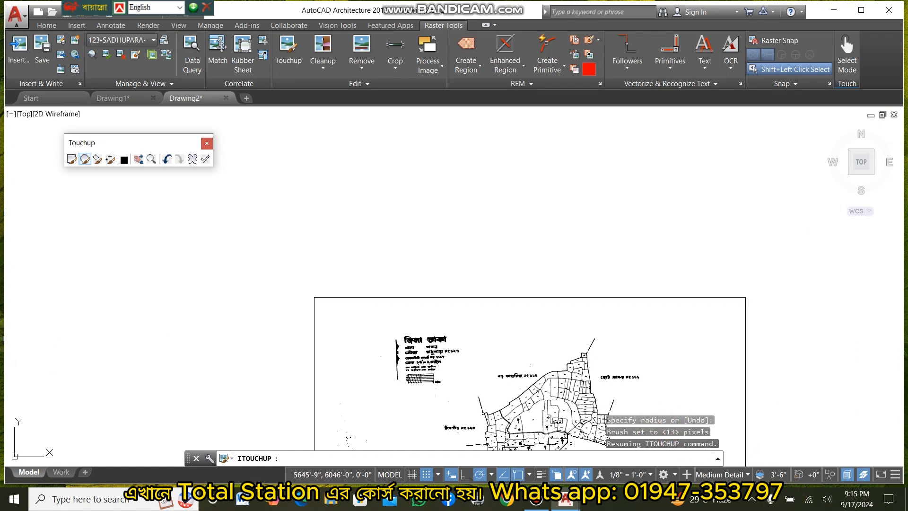
middle_click_drag(531, 367, 486, 256)
scroll(512, 303, "up", 2)
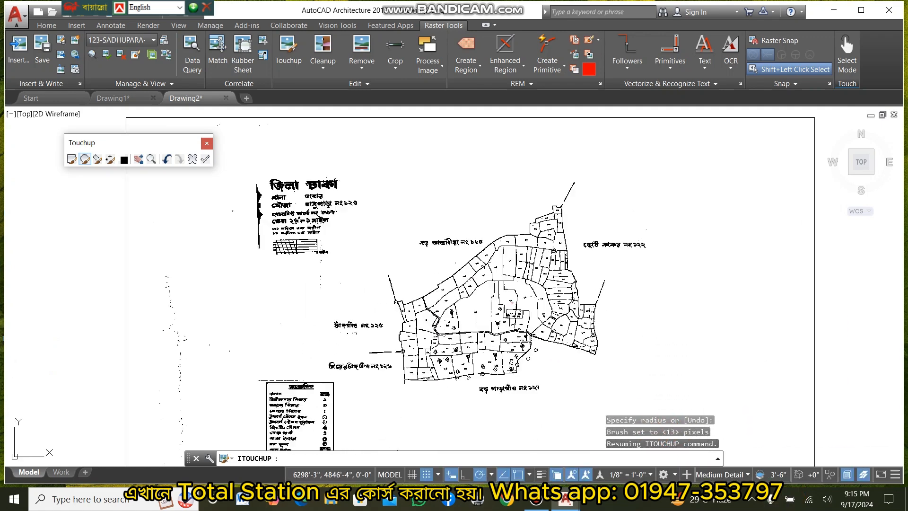
scroll(513, 302, "up", 8)
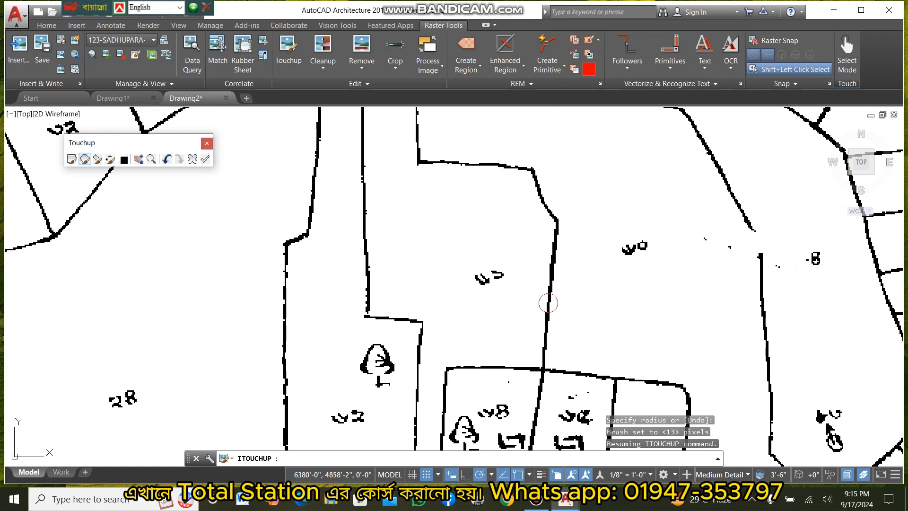
key("ctrl+z")
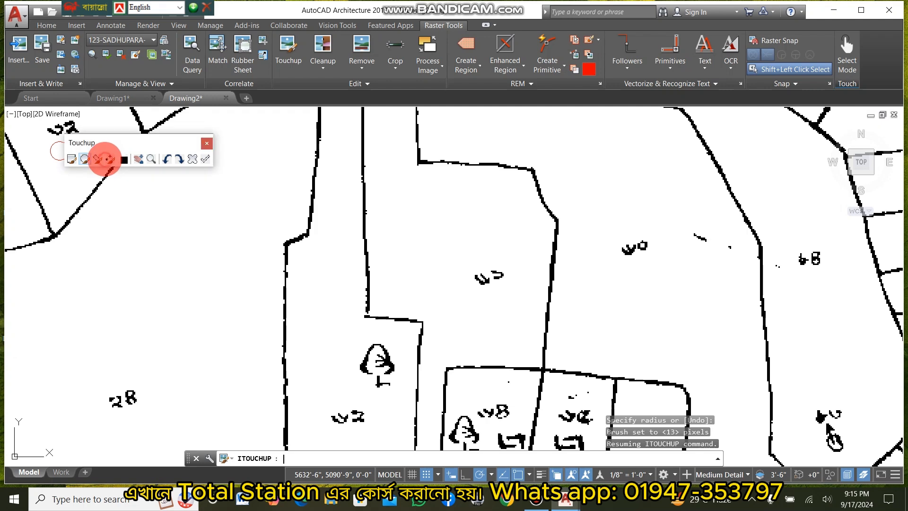
Set the round Touchup brush to about 45 pixels and erase the stray marks beside the curved boundary and the tree symbol in the stepped plot.
left_click(111, 159)
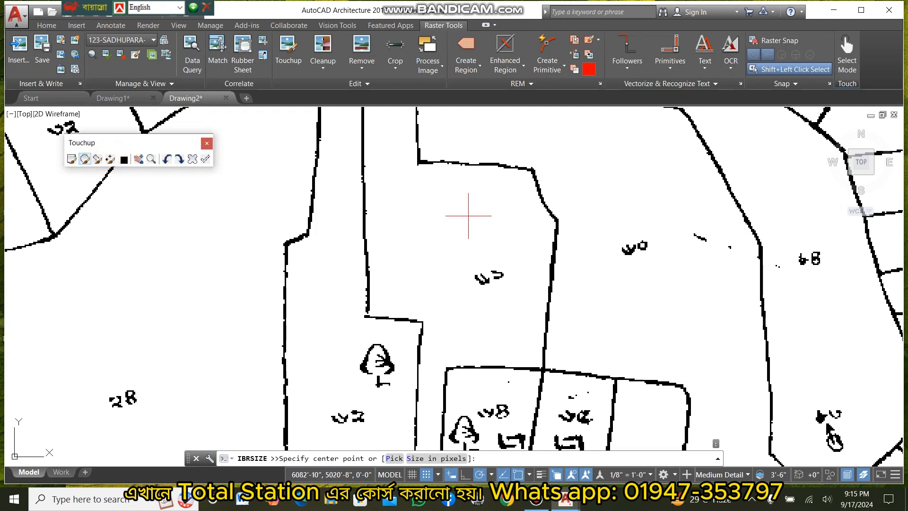
left_click(595, 144)
left_click(595, 169)
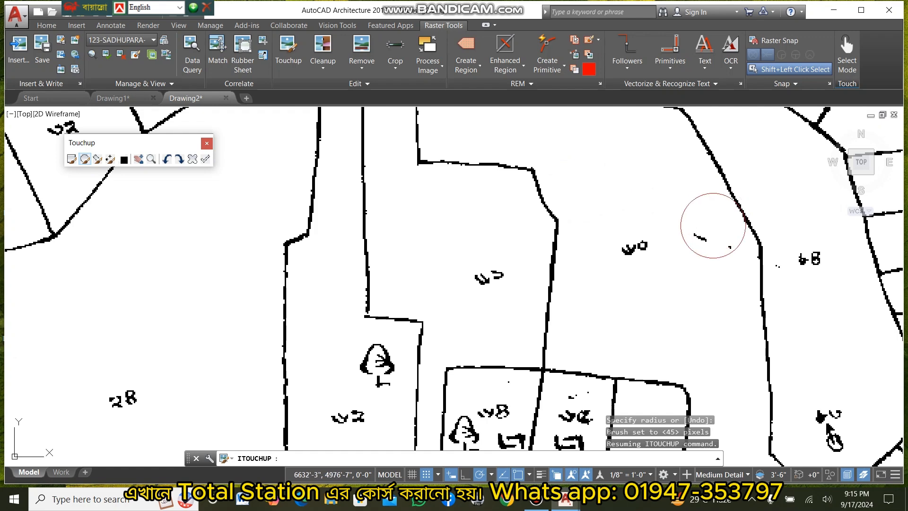
left_click(715, 244)
left_click(714, 244)
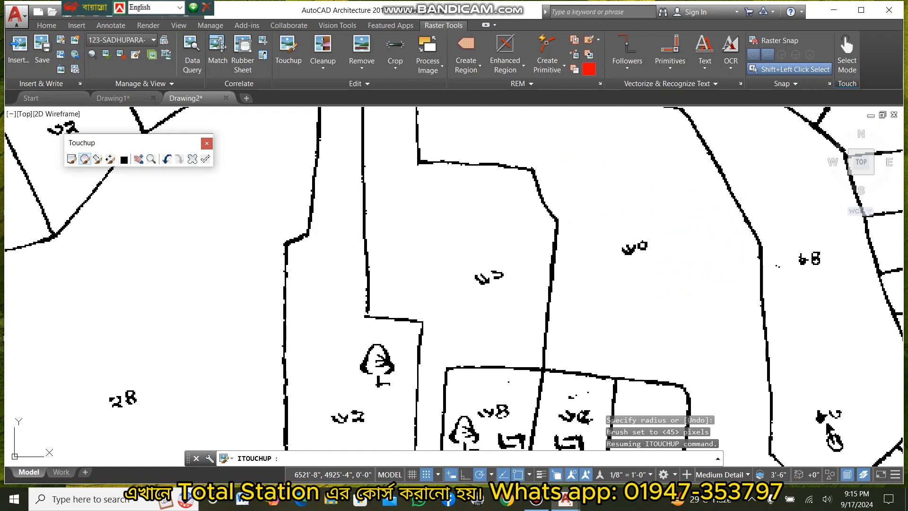
left_click(371, 372)
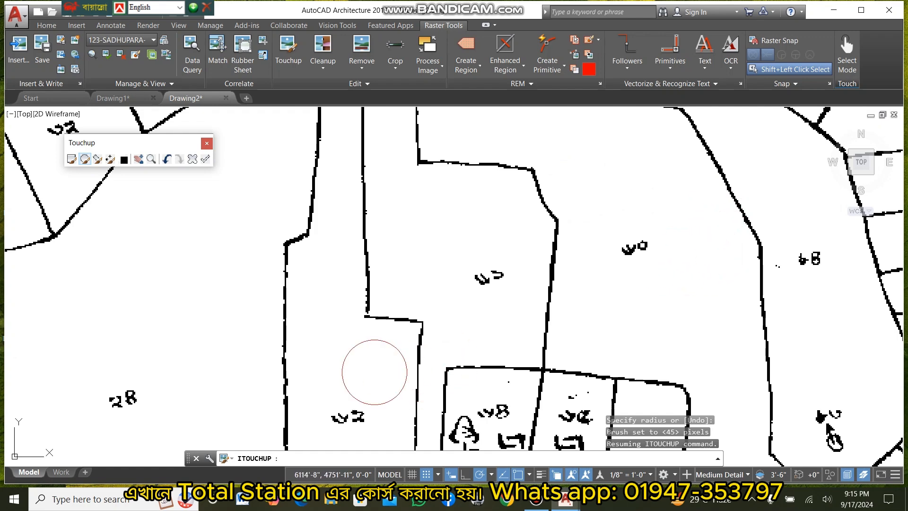
left_click(660, 444)
Erase the stray speck above the plot number in the large plot north of the circle symbol on the map's east side.
scroll(669, 355, "up", 1)
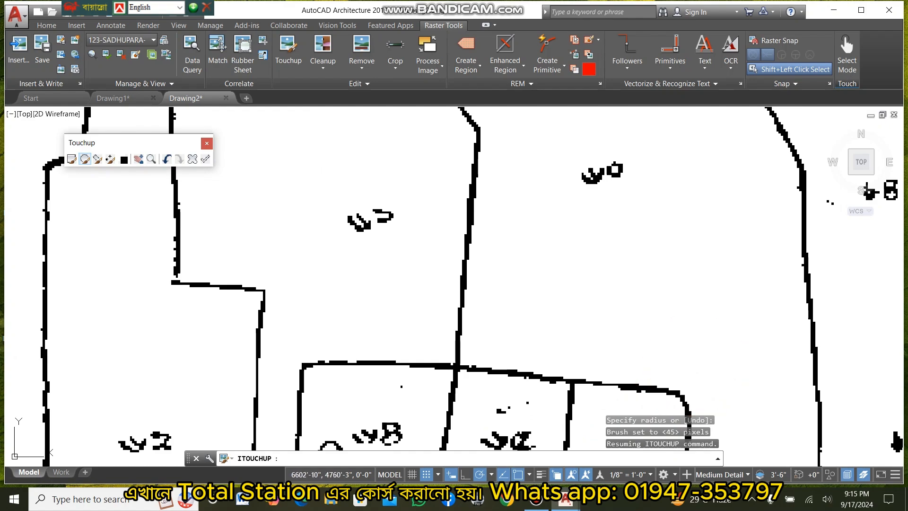
scroll(649, 381, "up", 5)
scroll(689, 358, "down", 6)
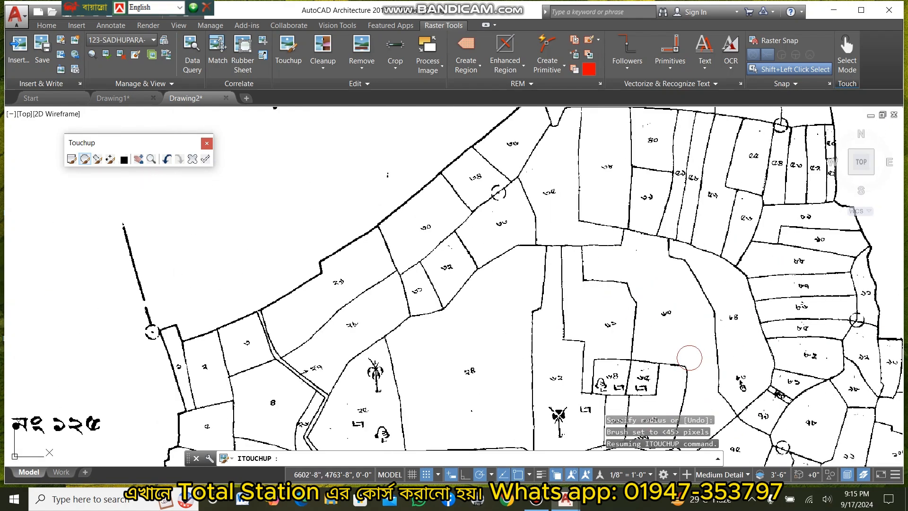
middle_click_drag(686, 359, 498, 194)
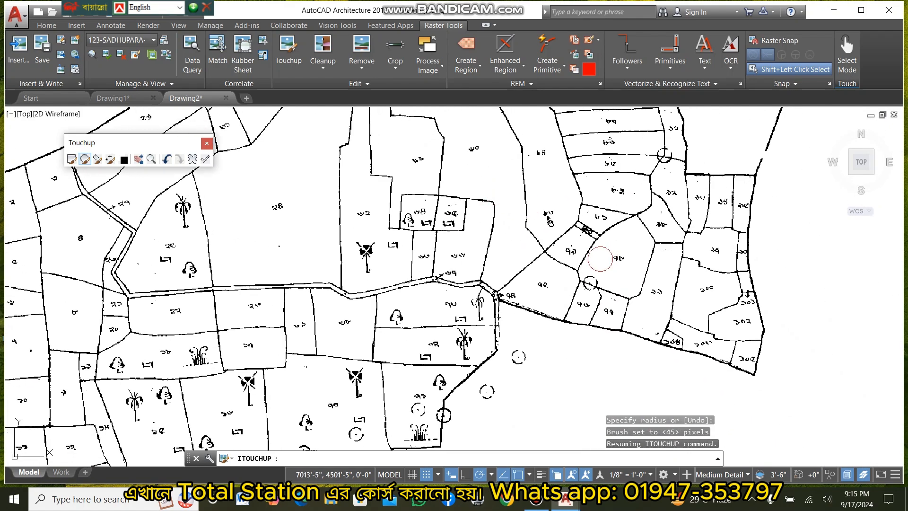
scroll(601, 259, "up", 6)
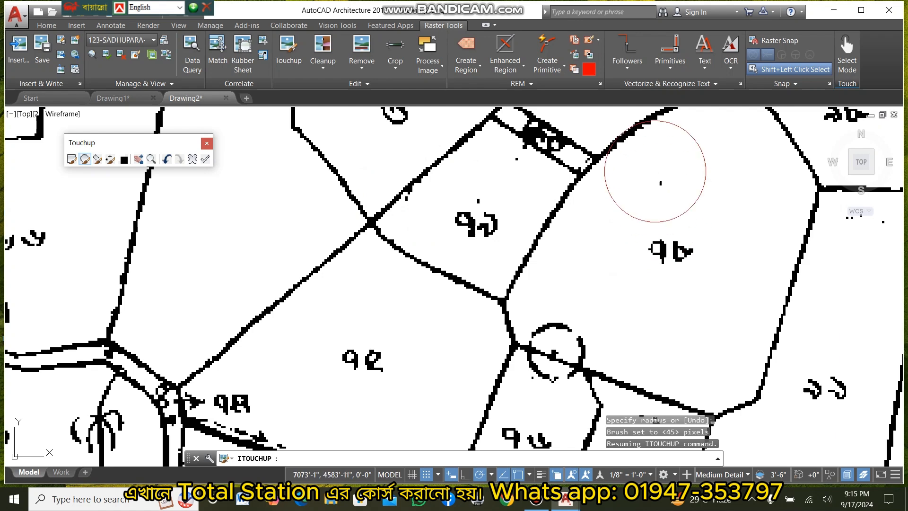
left_click(667, 176)
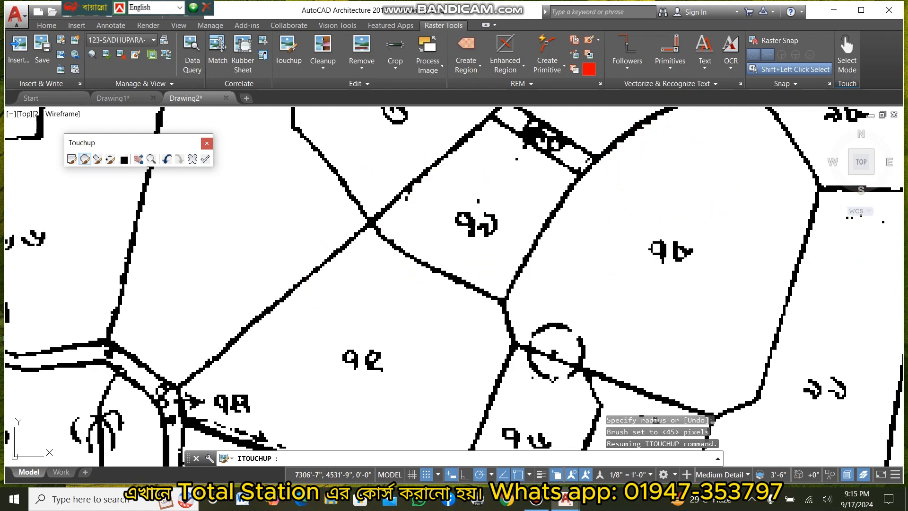
Apply the raster edits and finish the Touchup session.
scroll(715, 209, "up", 2)
scroll(715, 209, "up", 2)
scroll(682, 205, "down", 2)
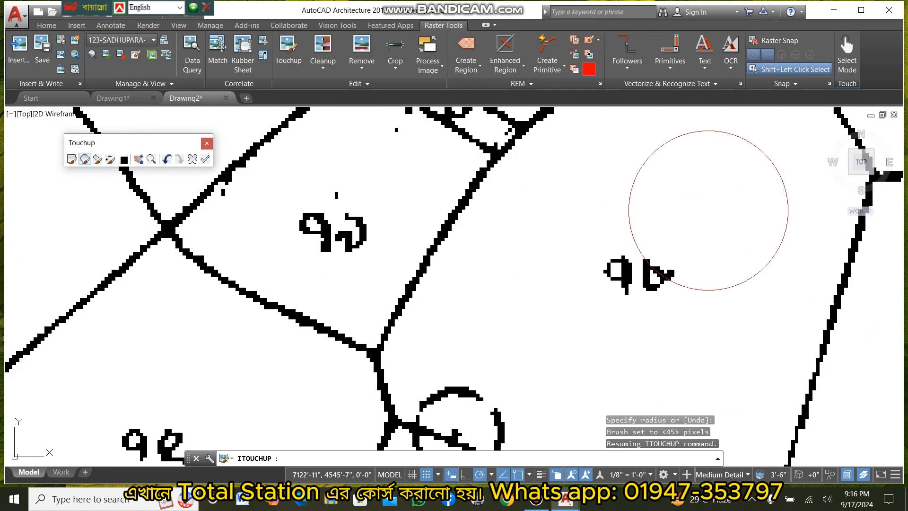
scroll(403, 208, "down", 5)
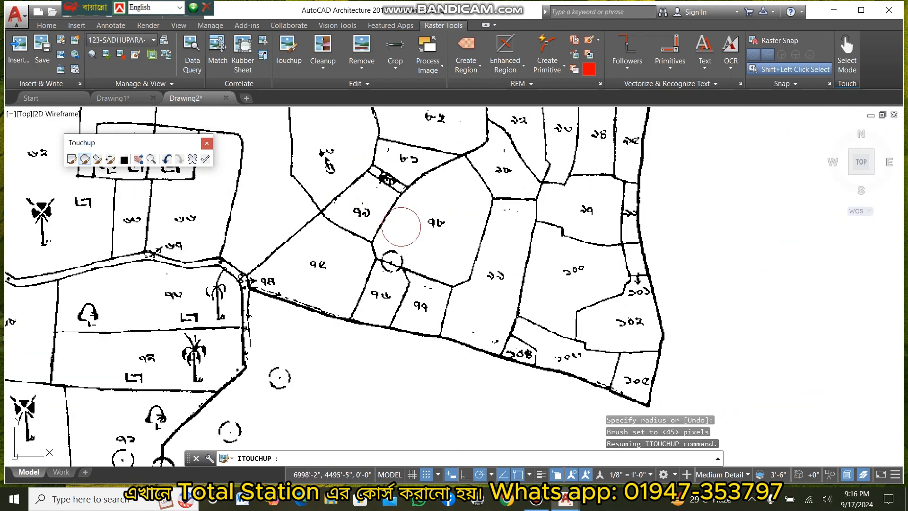
scroll(391, 261, "down", 5)
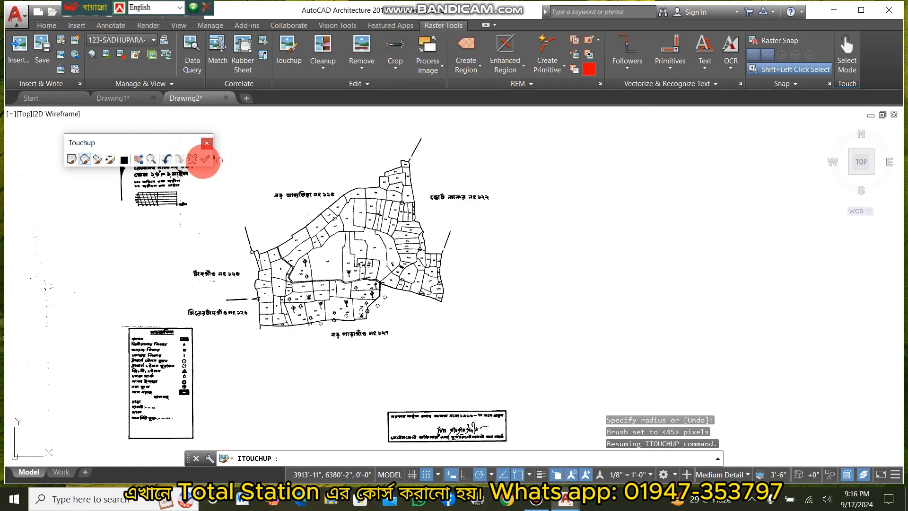
left_click(205, 159)
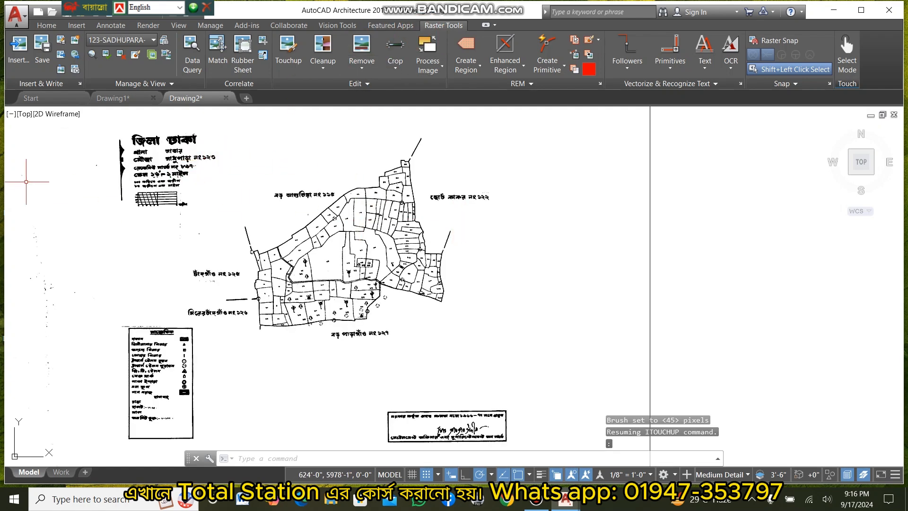
Examine the cleaned title lettering, the mouza plots and the whole map sheet for remaining marks.
scroll(204, 176, "up", 5)
scroll(59, 151, "down", 3)
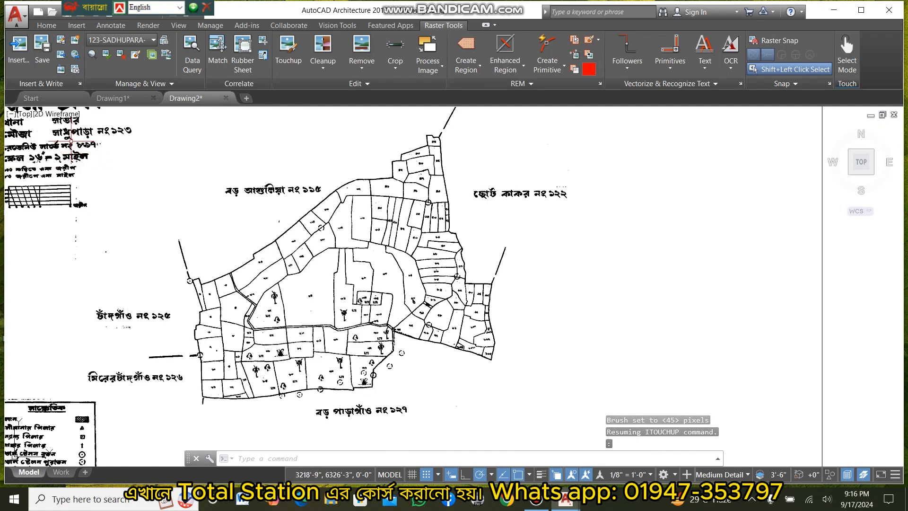
middle_click_drag(63, 147, 301, 296)
scroll(299, 265, "up", 5)
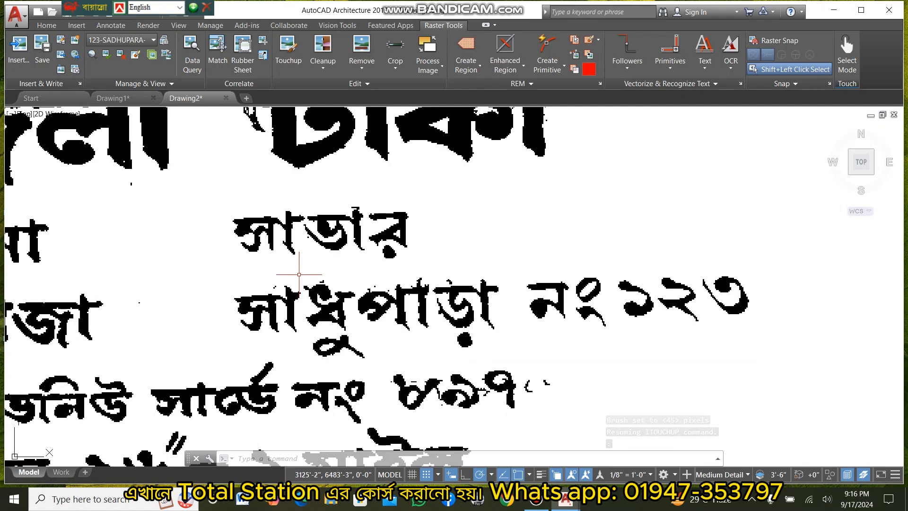
scroll(394, 273, "down", 3)
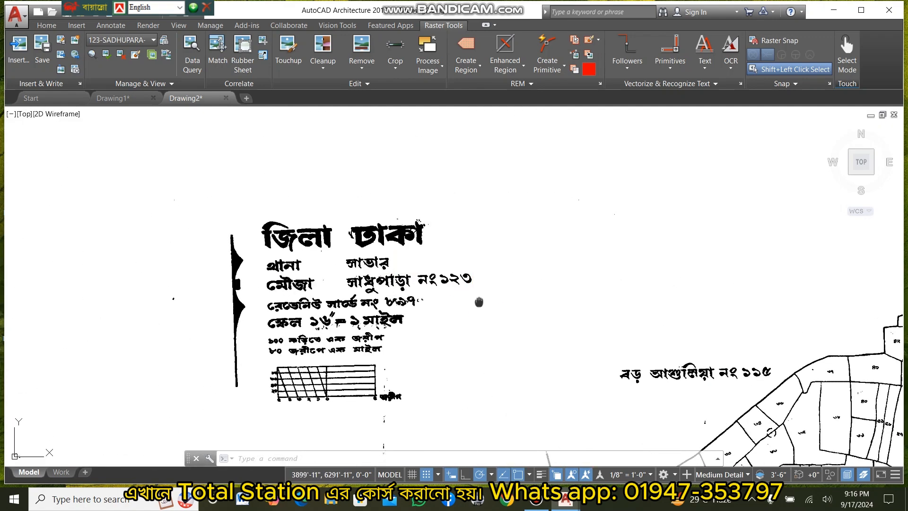
scroll(648, 351, "down", 10)
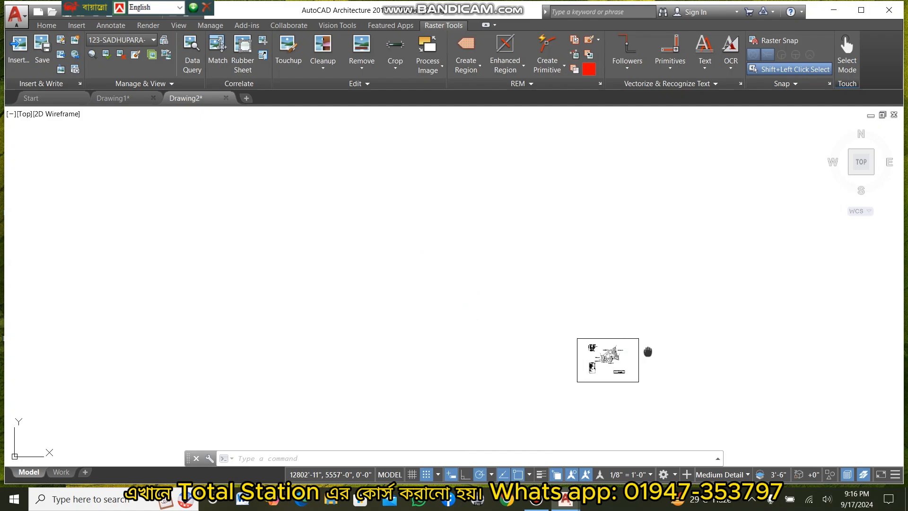
middle_click_drag(648, 351, 431, 285)
scroll(431, 284, "up", 10)
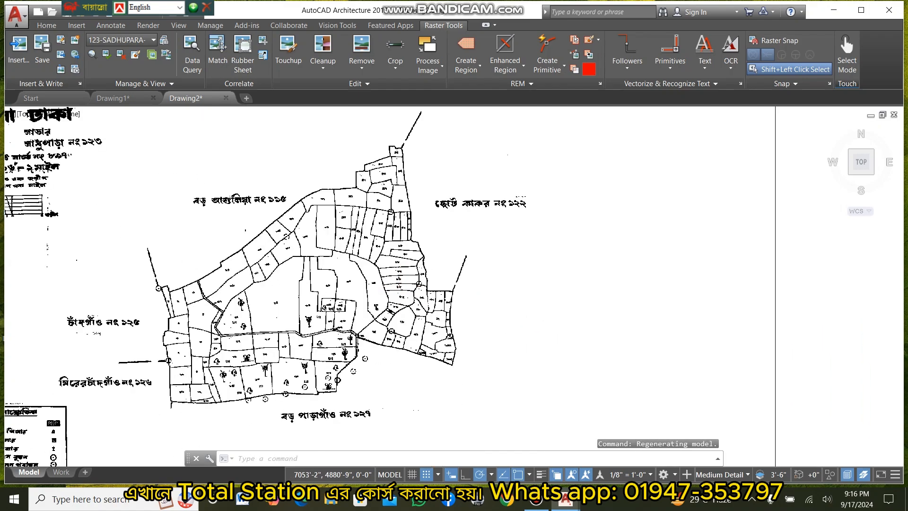
scroll(390, 326, "up", 2)
scroll(389, 326, "down", 6)
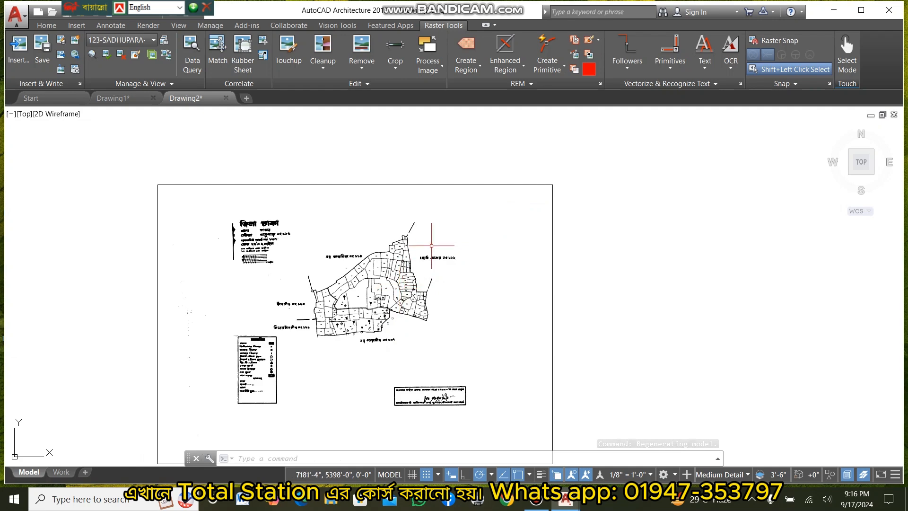
Check the central mouza plots up close and view the full extent of the map sheet.
scroll(365, 308, "down", 4)
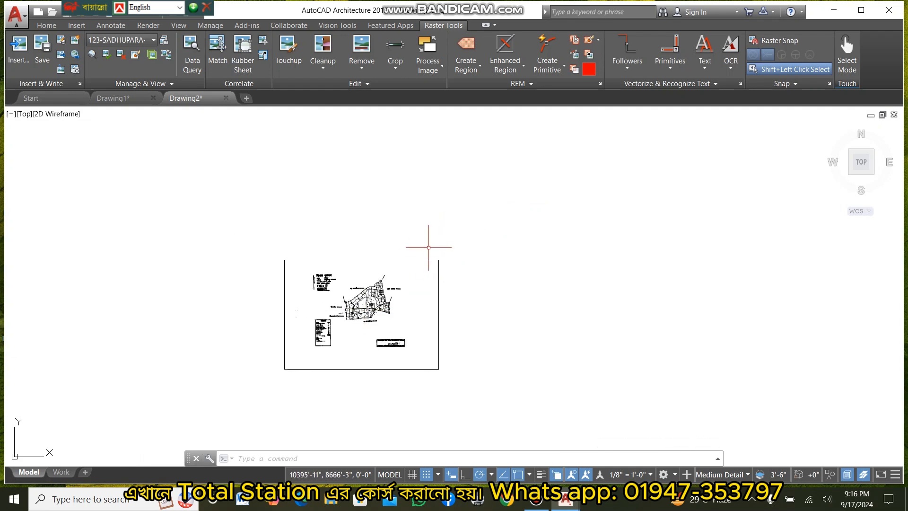
scroll(391, 311, "up", 2)
scroll(310, 297, "up", 4)
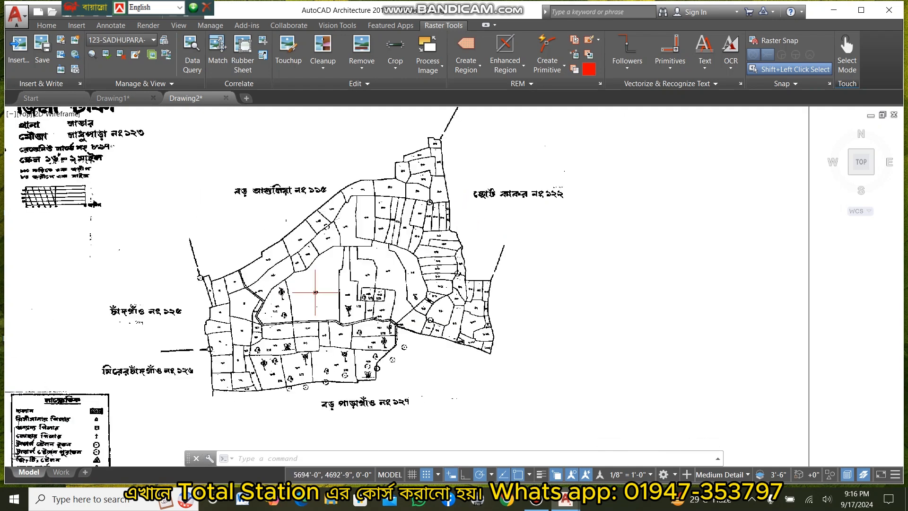
scroll(310, 296, "down", 4)
mouse_move(311, 293)
middle_mouse_down()
mouse_move(448, 224)
mouse_move(462, 333)
middle_mouse_up()
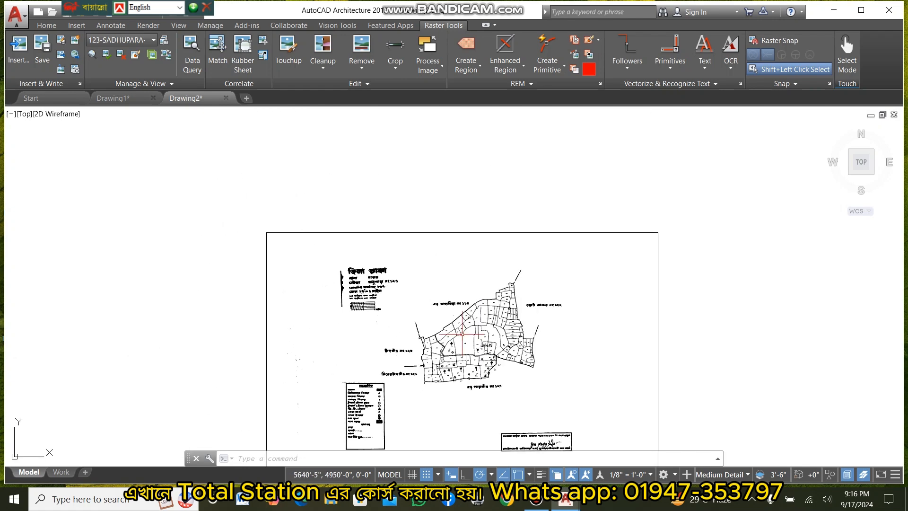
middle_click(462, 334)
scroll(461, 209, "down", 2)
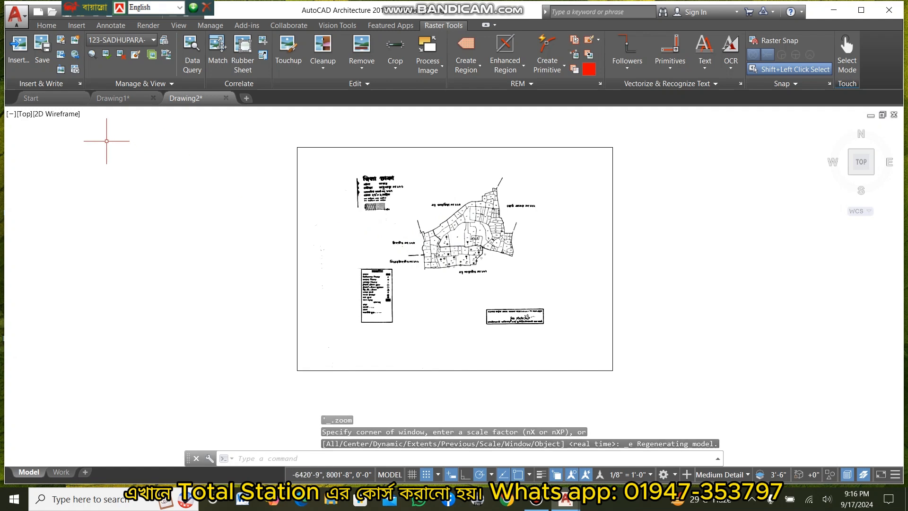
left_click(15, 14)
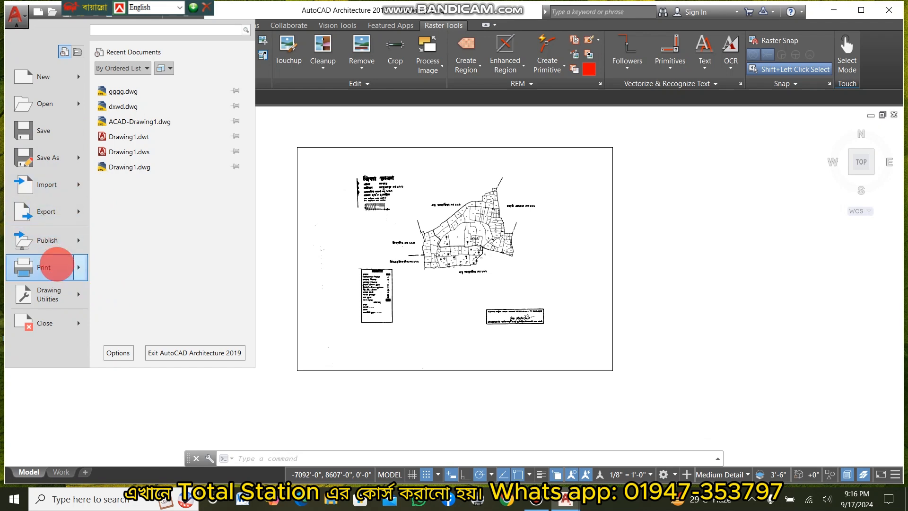
left_click(81, 268)
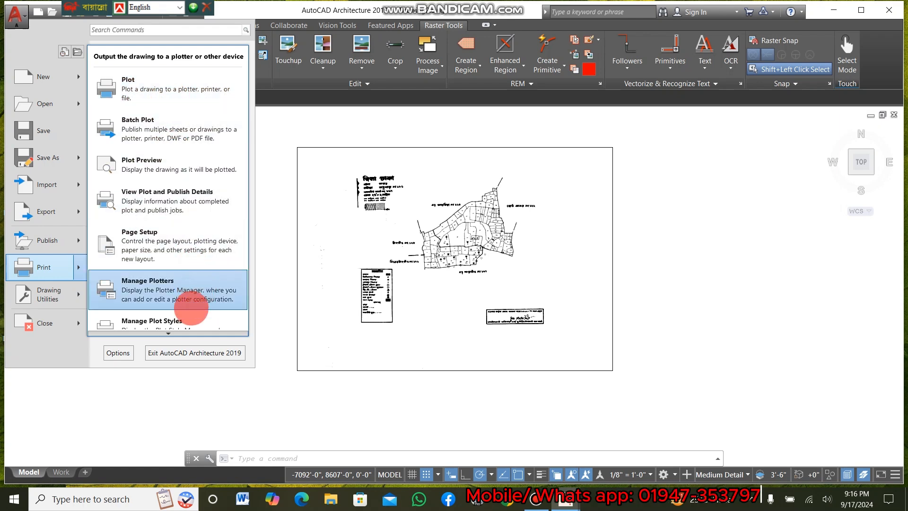
mouse_move(170, 334)
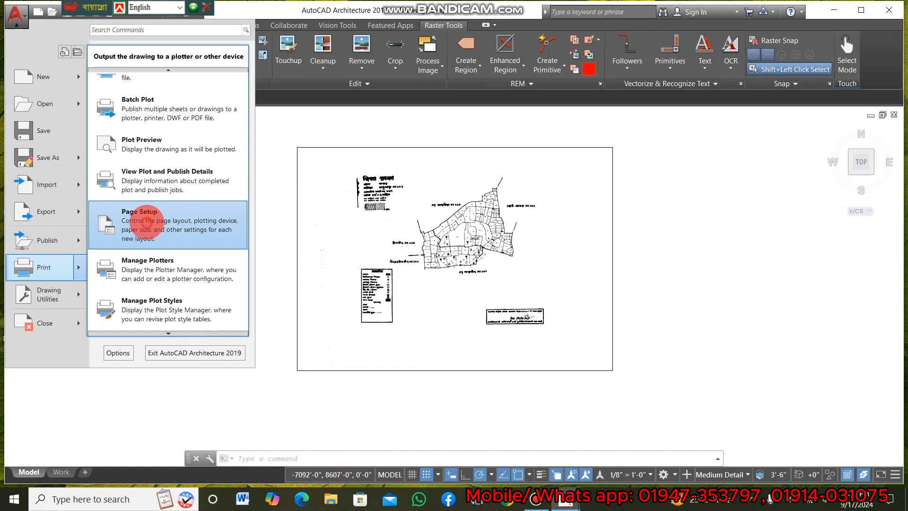
left_click(147, 222)
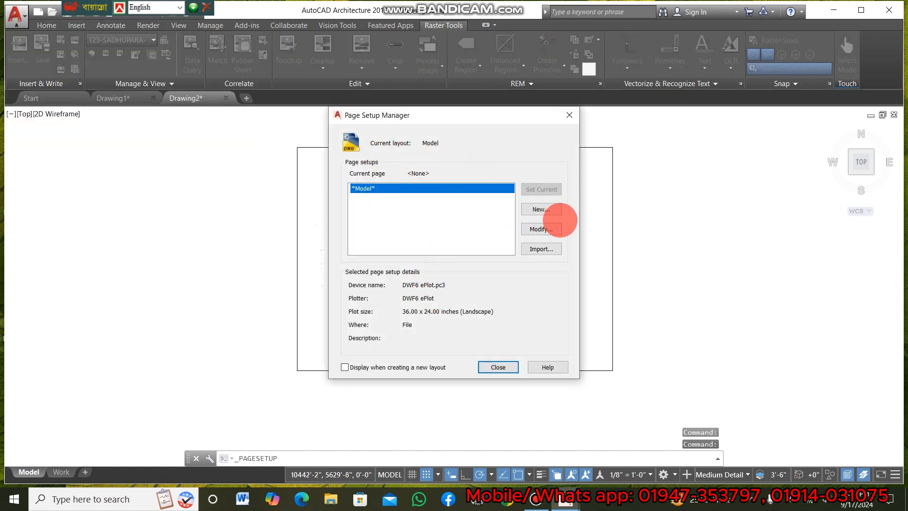
left_click(540, 229)
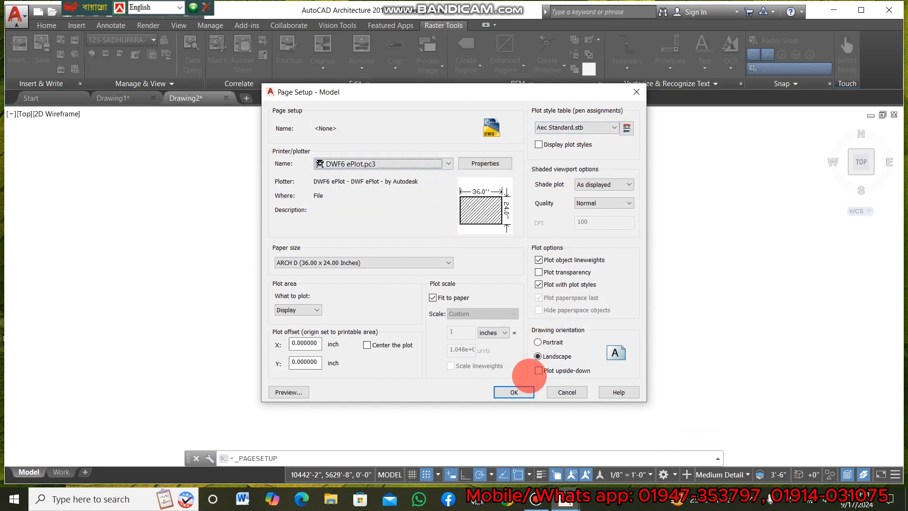
left_click(569, 392)
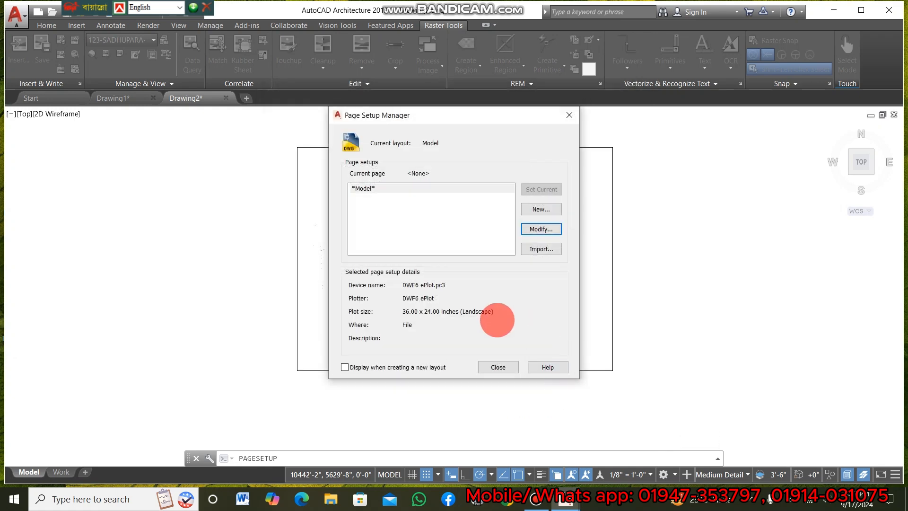
left_click(569, 115)
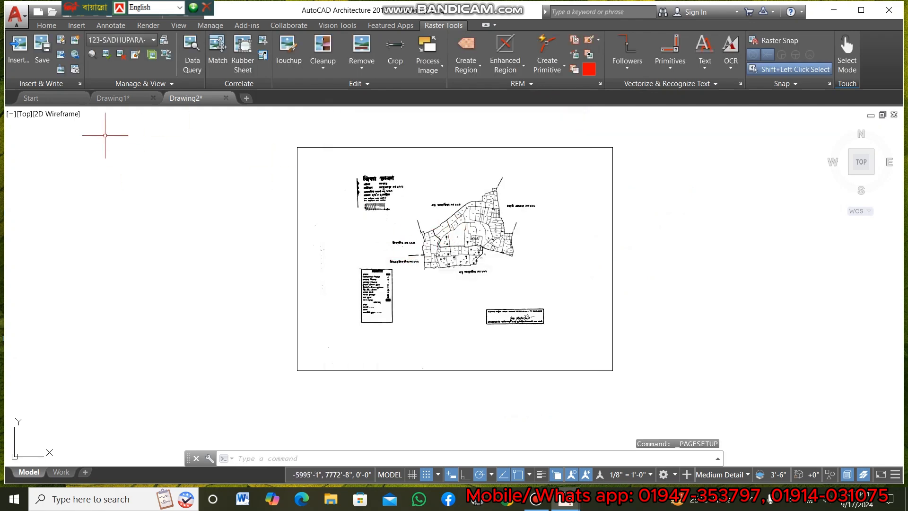
left_click(18, 16)
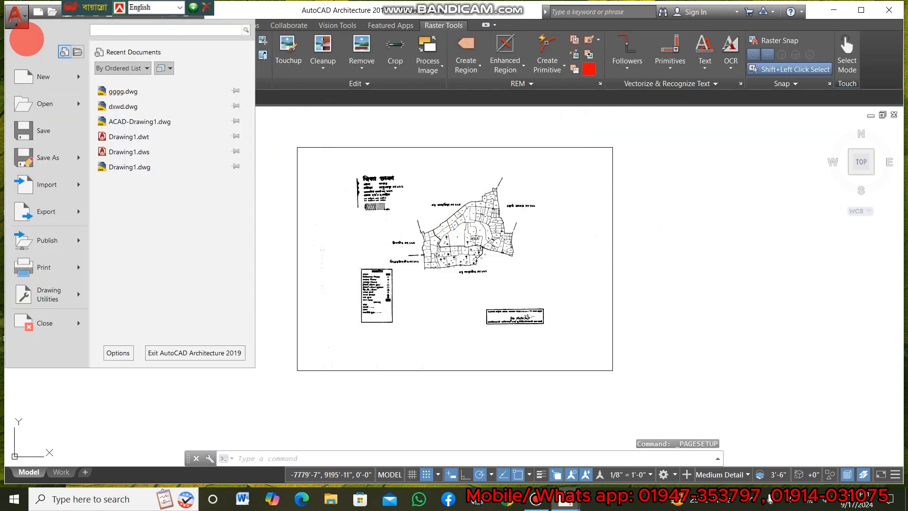
left_click(78, 158)
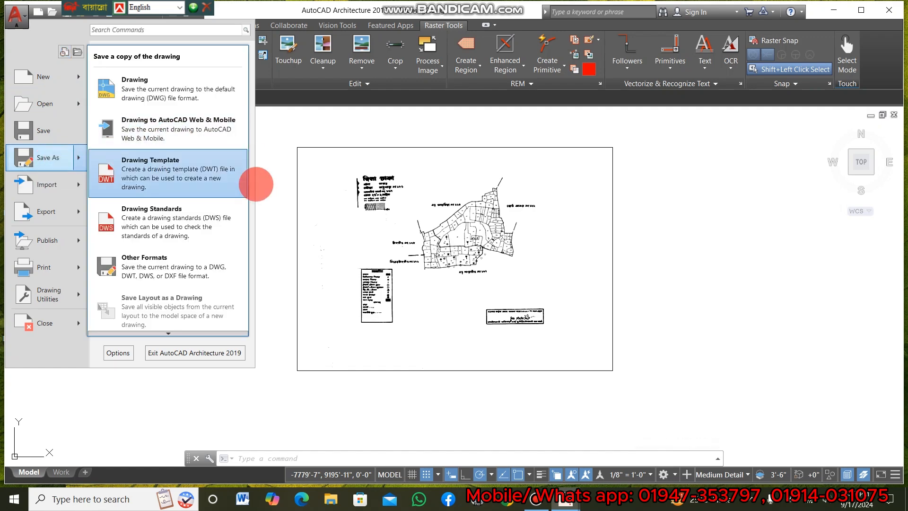
left_click(286, 134)
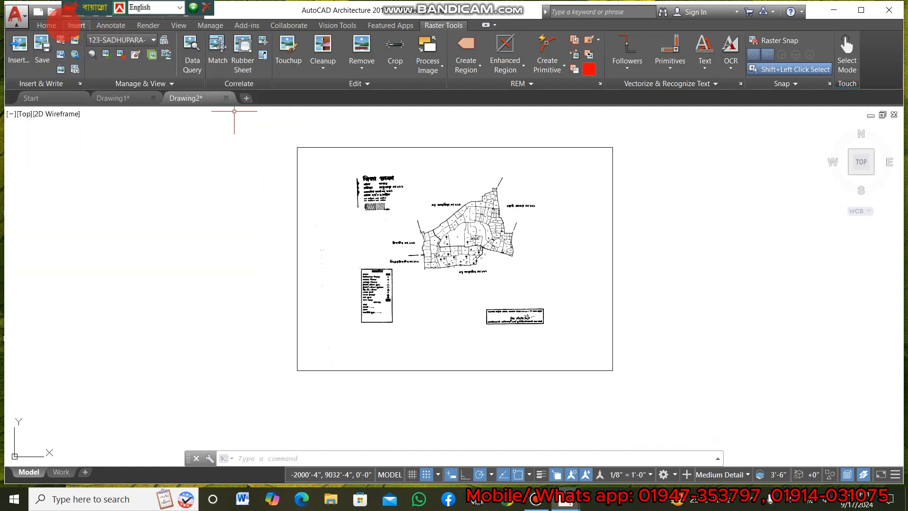
Uncover the save command by moving the keyboard language bar aside, start saving the drawing and browse to This PC.
left_click_drag(75, 10, 161, 17)
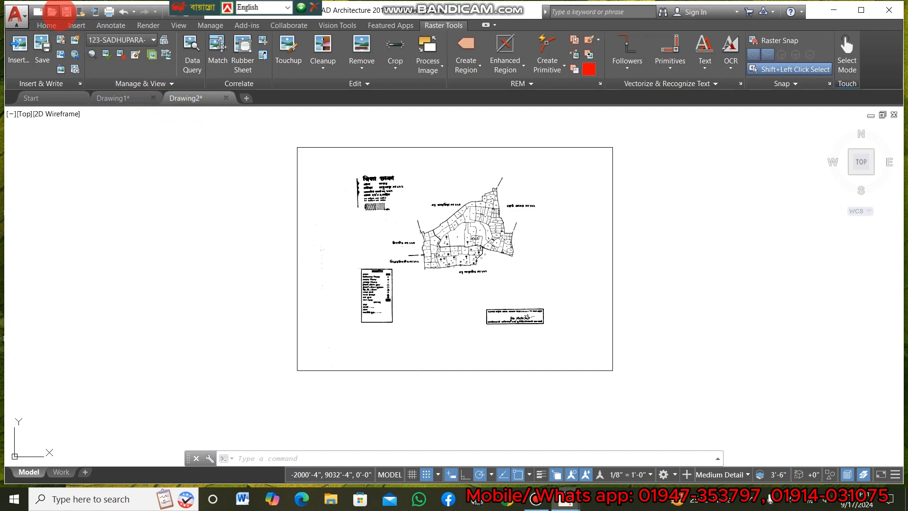
left_click(66, 11)
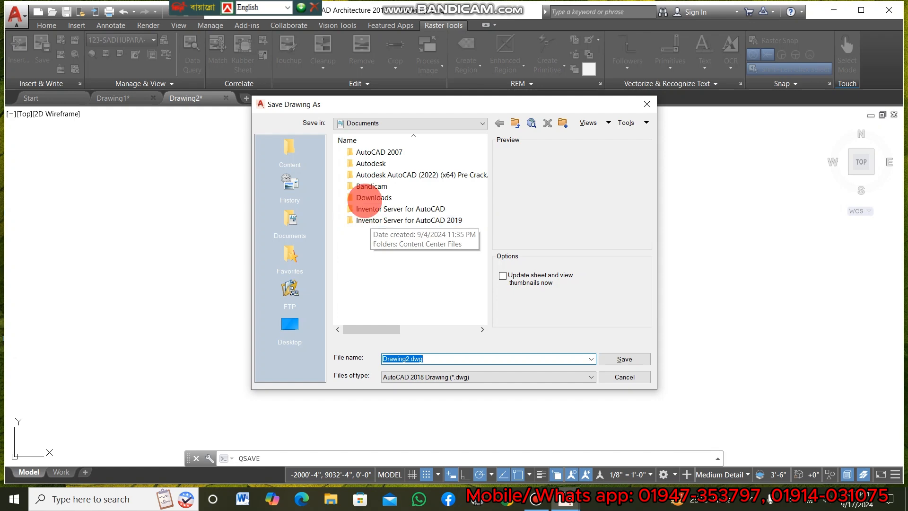
left_click(399, 121)
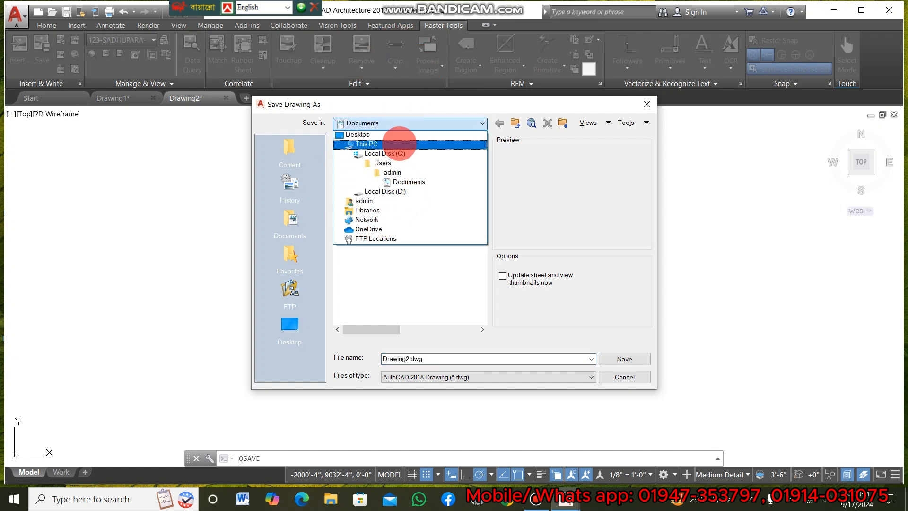
left_click(398, 143)
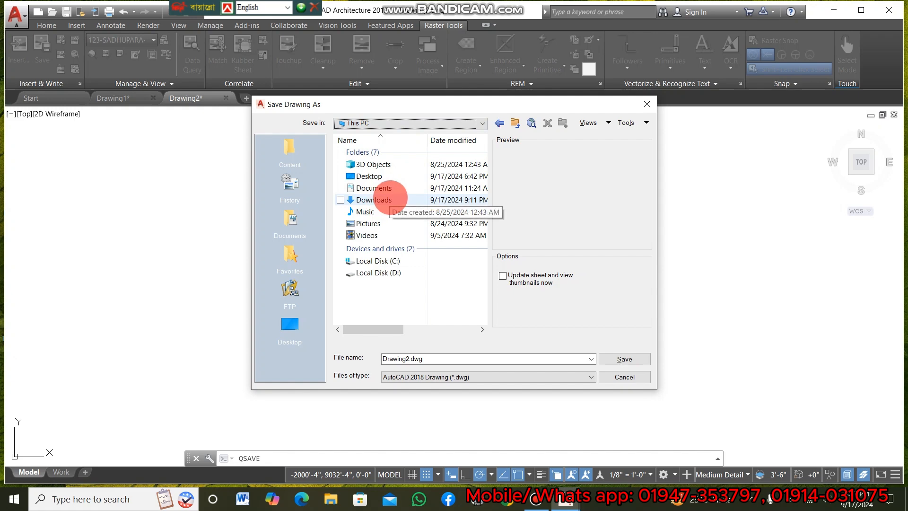
Try to save the drawing as rrrr directly under This PC.
left_click(395, 200)
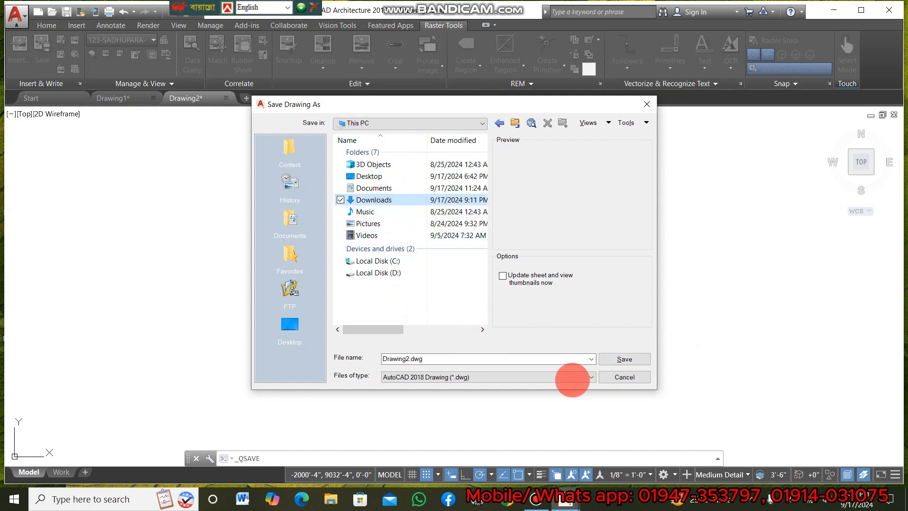
left_click_drag(428, 360, 341, 346)
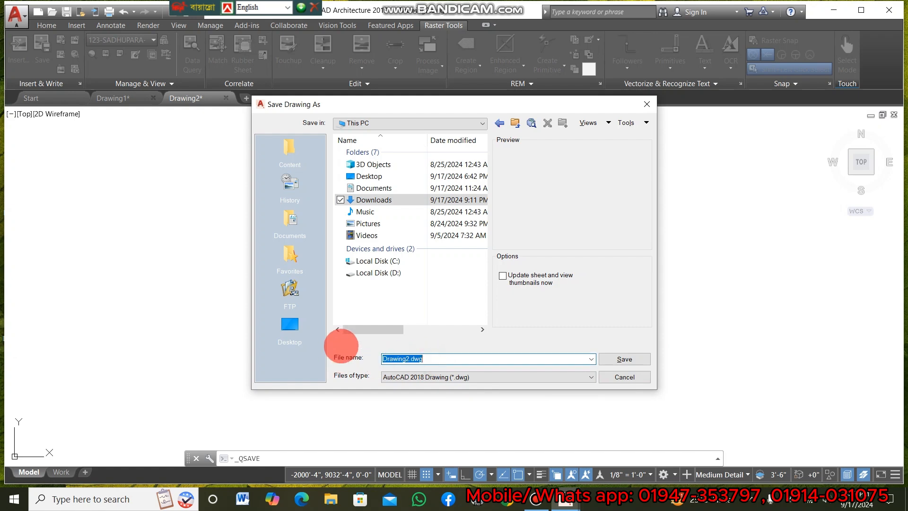
type("rrr")
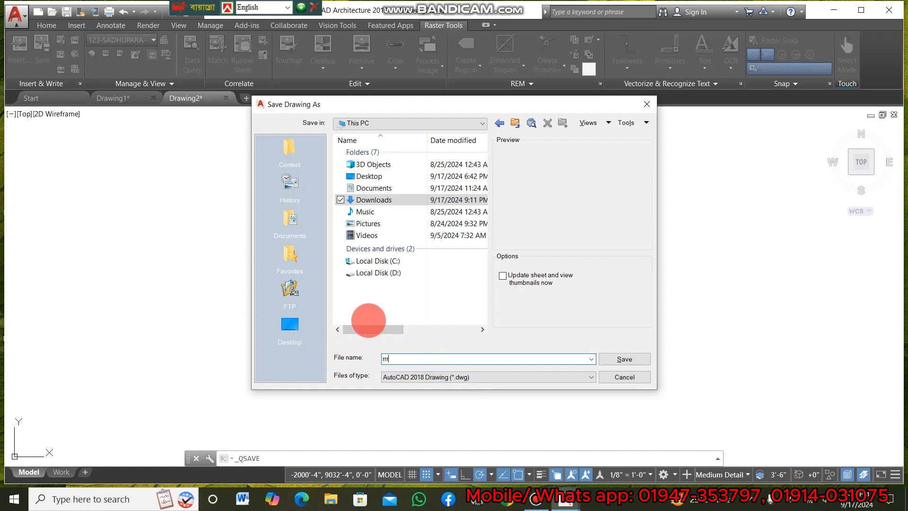
type("r")
left_click(625, 359)
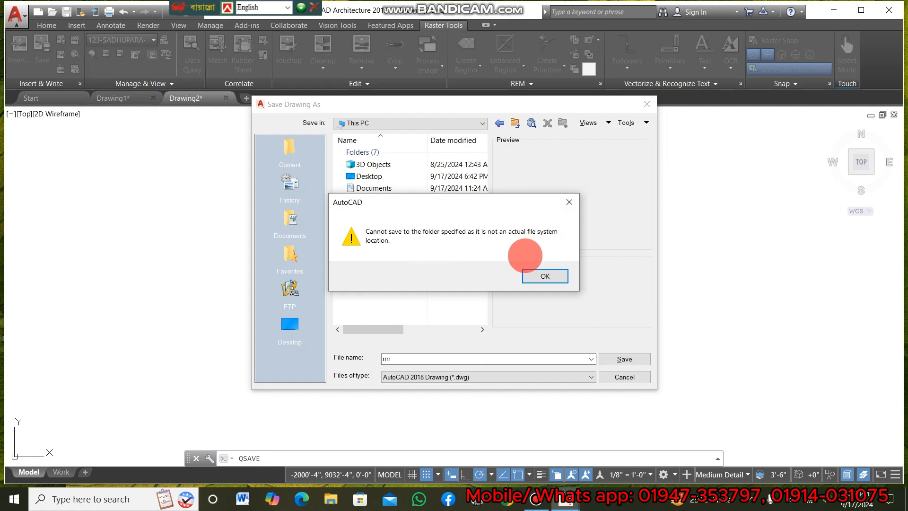
left_click(569, 202)
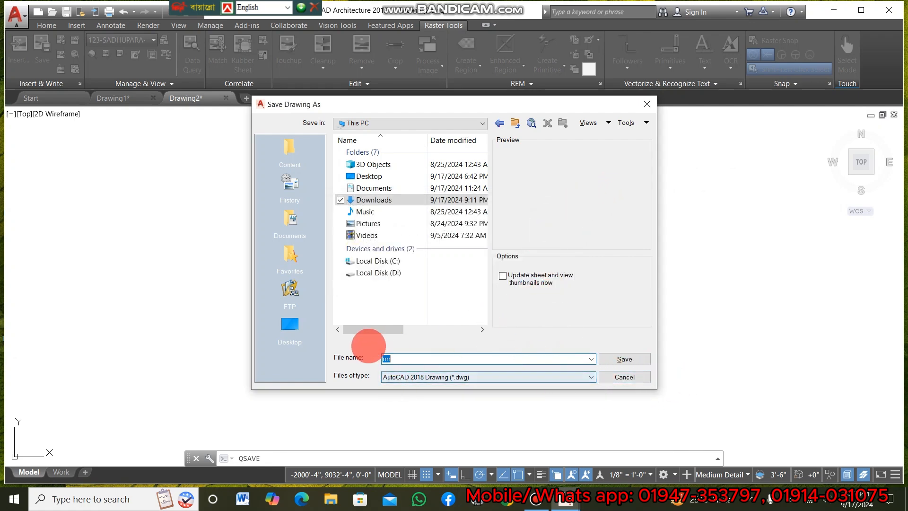
Save the drawing as fddfffg in the Downloads folder and the modified image as a Windows Bitmap named kkkk.
double_click(378, 200)
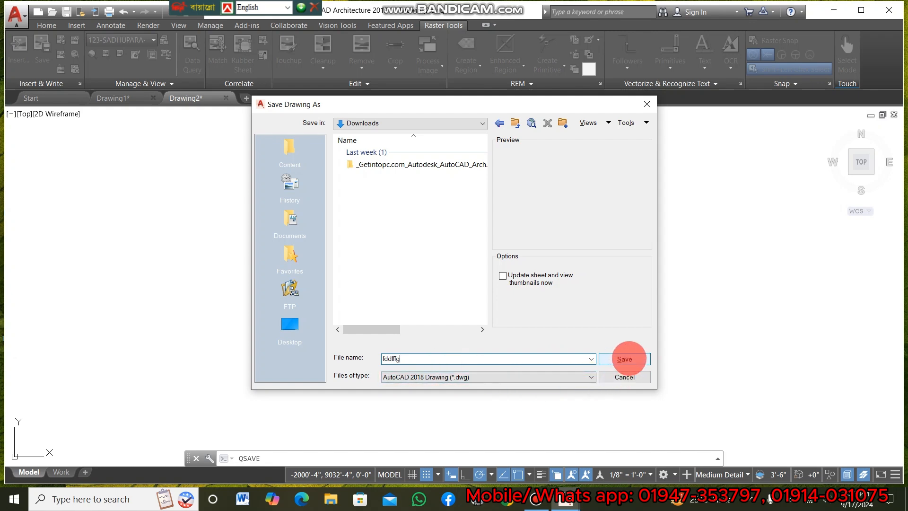
left_click(625, 359)
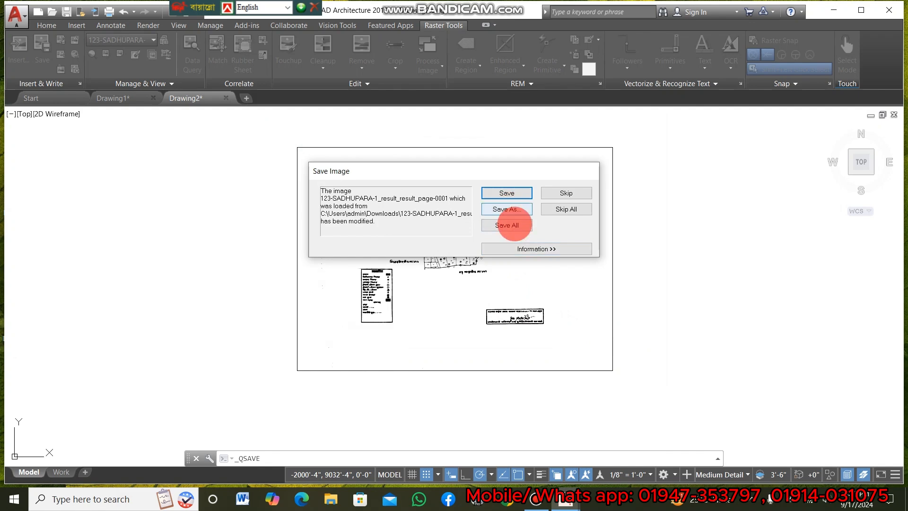
left_click(507, 209)
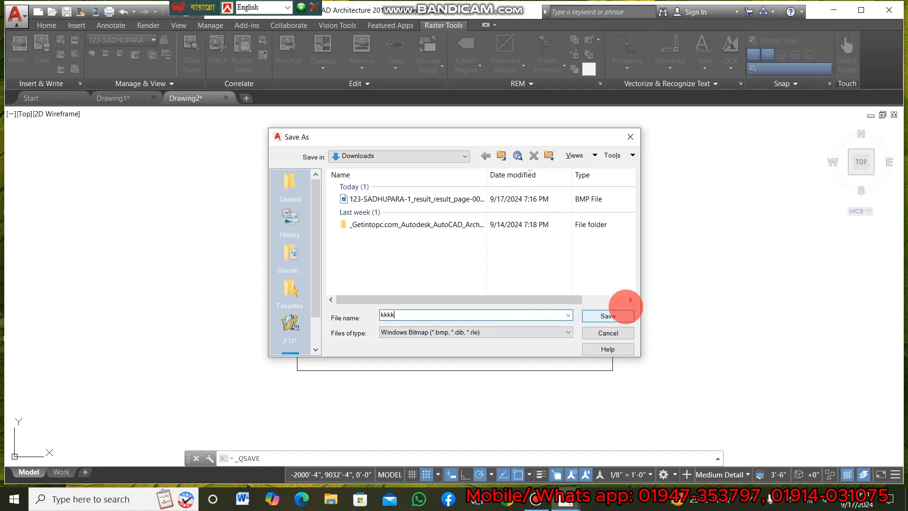
left_click(607, 316)
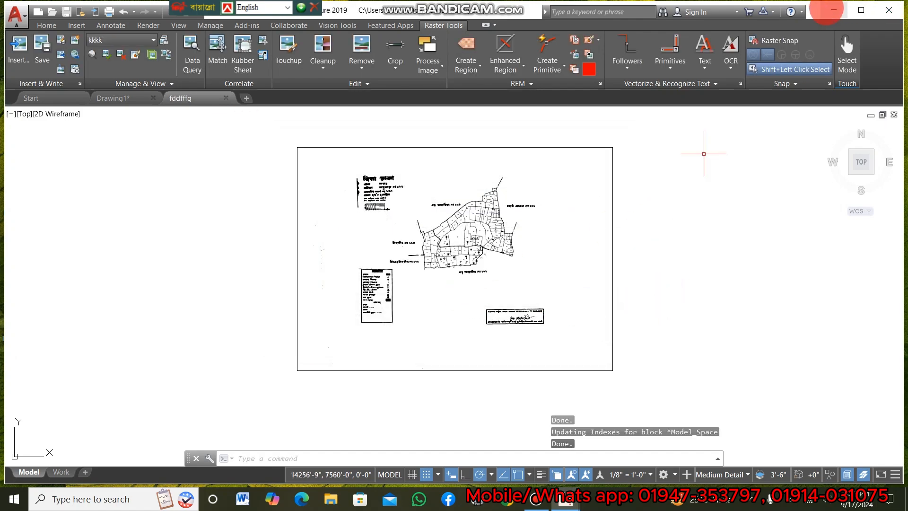
Switch to File Explorer, open kkkk.bmp from the Downloads folder and examine its title lettering and southern plots.
left_click(832, 9)
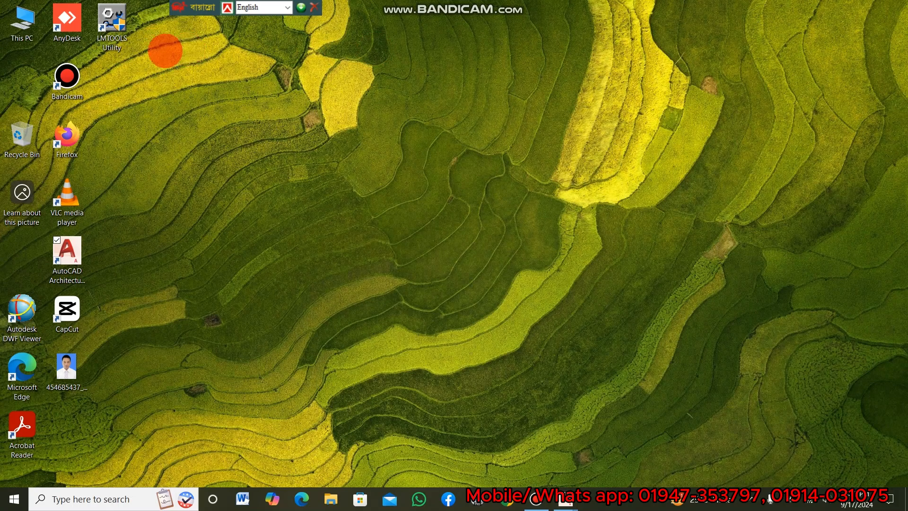
double_click(20, 21)
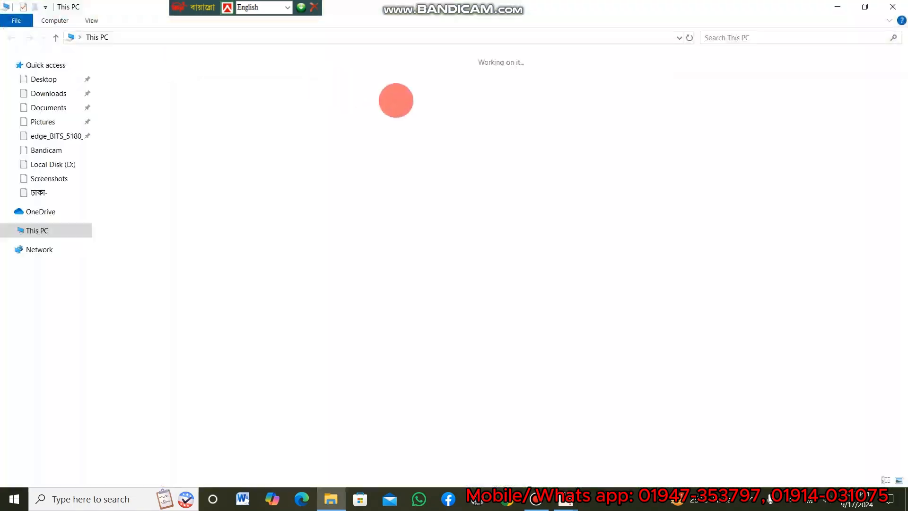
double_click(625, 85)
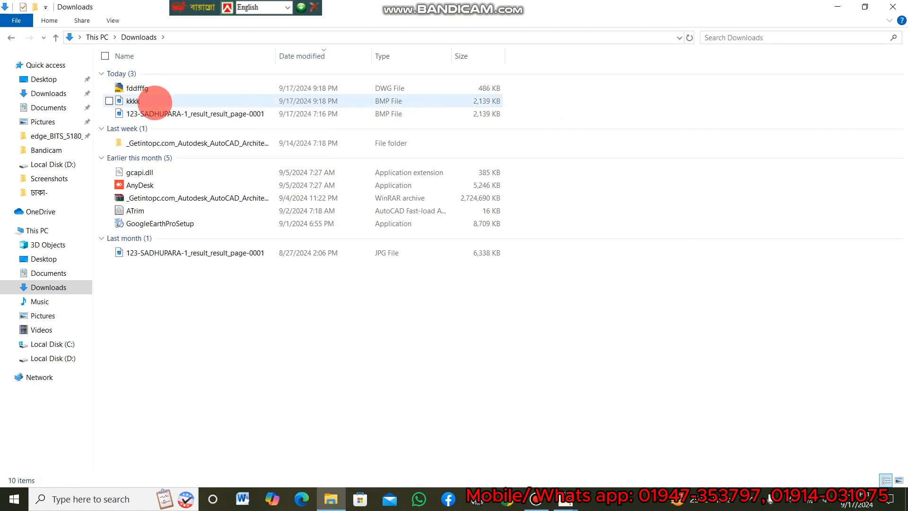
left_click(156, 101)
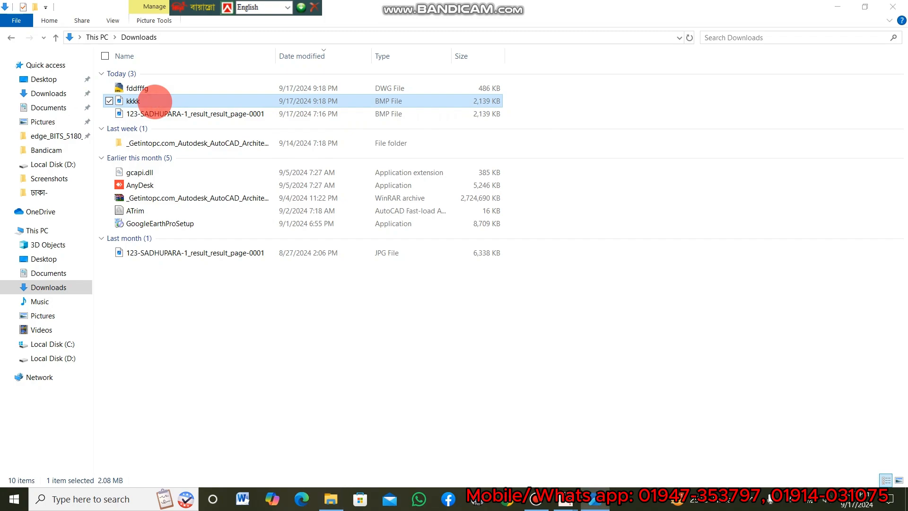
double_click(155, 101)
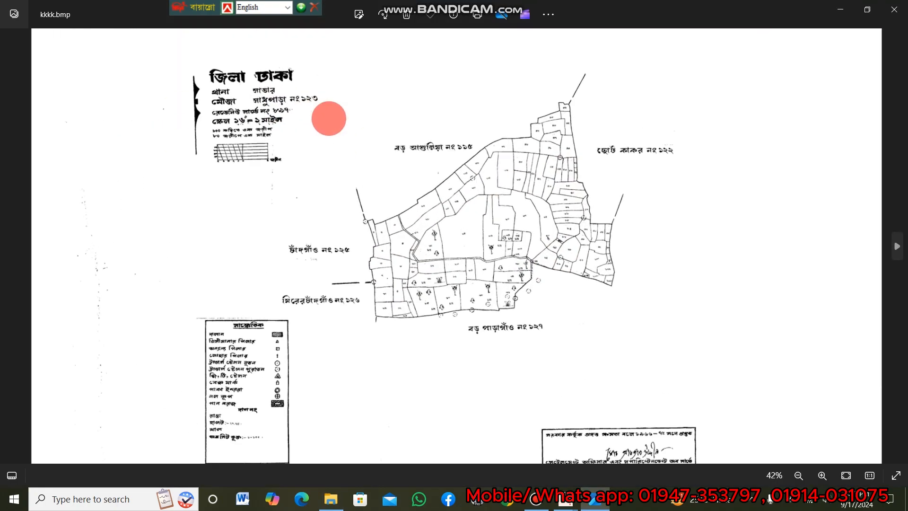
scroll(204, 93, "up", 8)
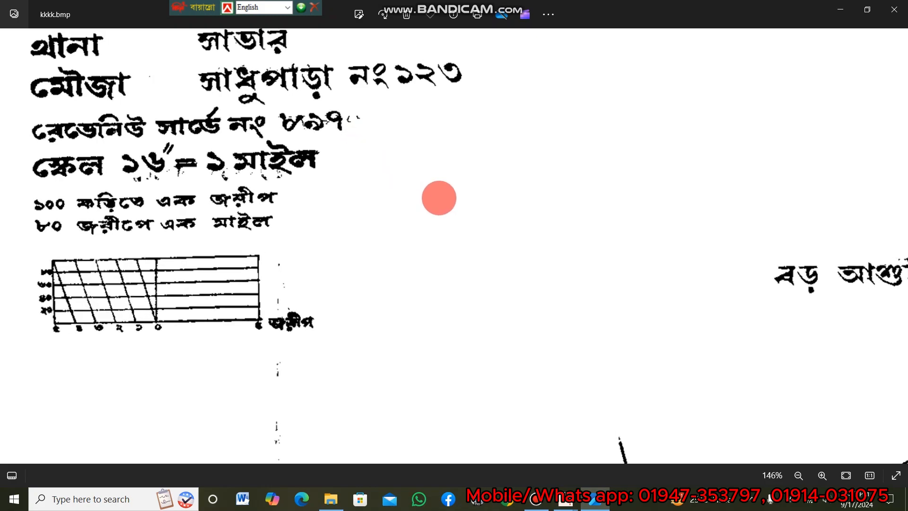
scroll(439, 197, "down", 10)
scroll(493, 251, "up", 5)
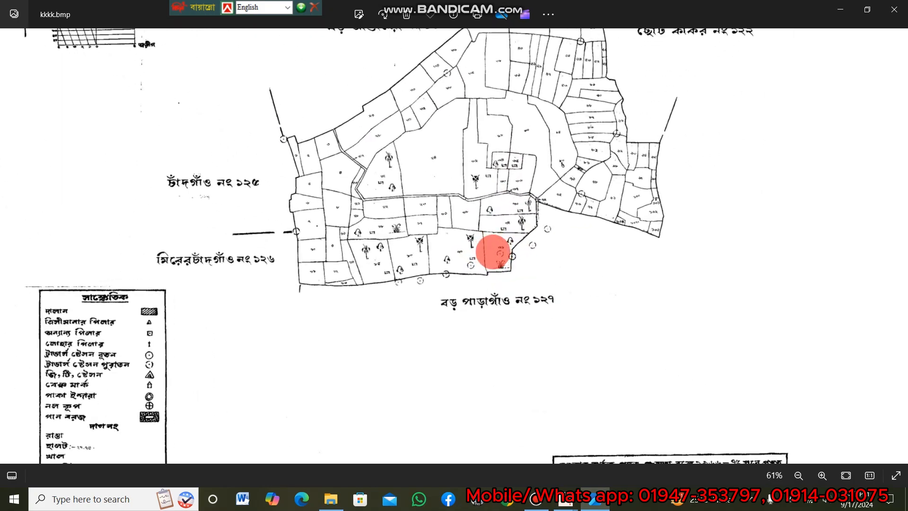
scroll(493, 251, "up", 5)
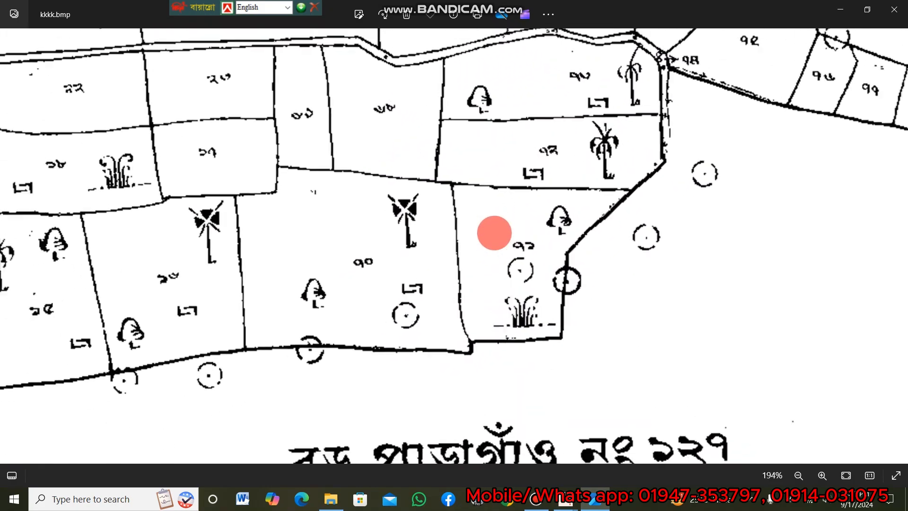
Examine the saved kkkk.bmp as a whole sheet and up close, checking the northern plots, boundary lines and neighbouring mouza labels.
scroll(495, 233, "down", 3)
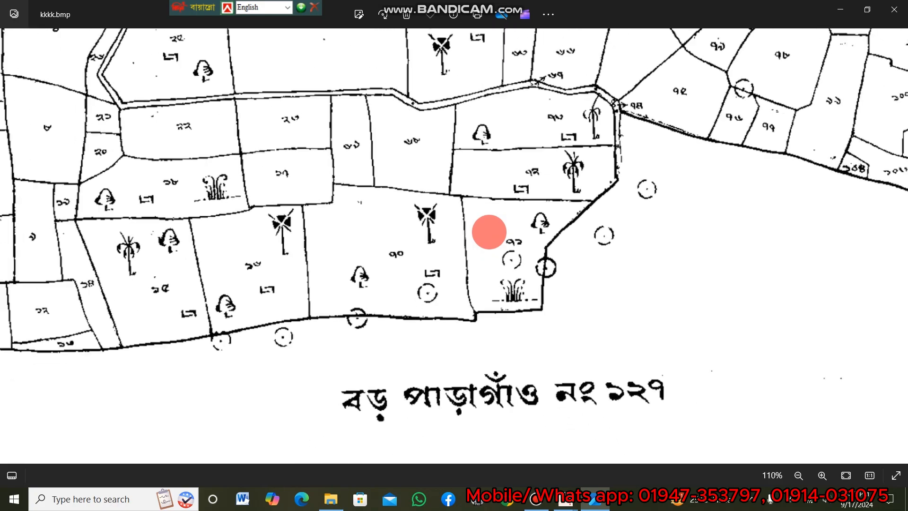
scroll(489, 232, "down", 5)
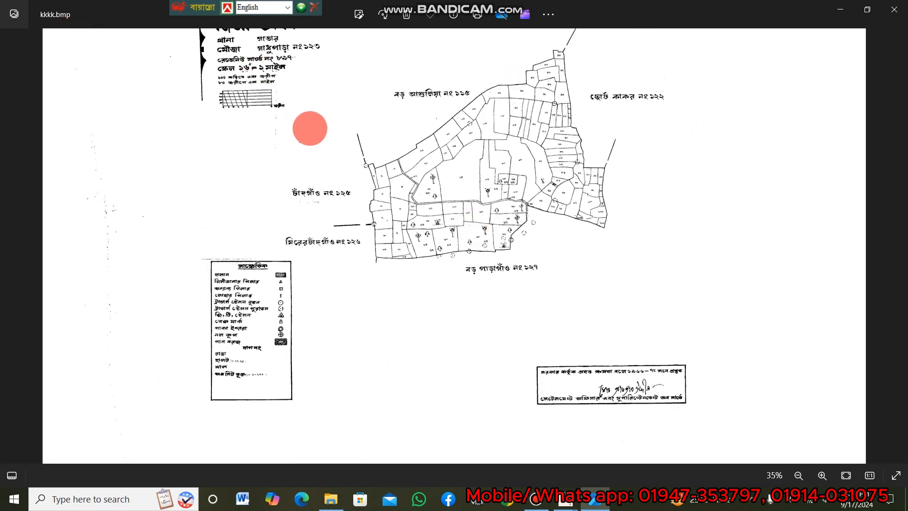
scroll(310, 128, "down", 2)
scroll(381, 118, "up", 3)
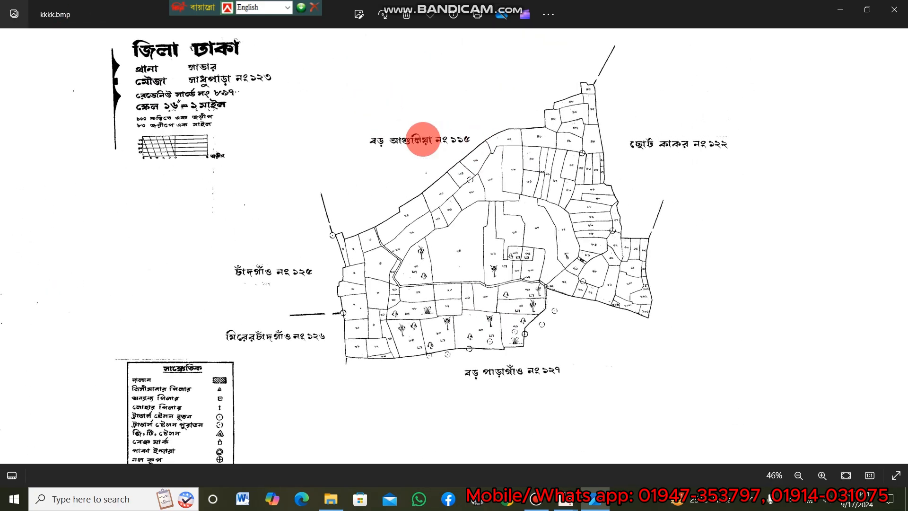
scroll(249, 173, "up", 3)
scroll(284, 127, "down", 5)
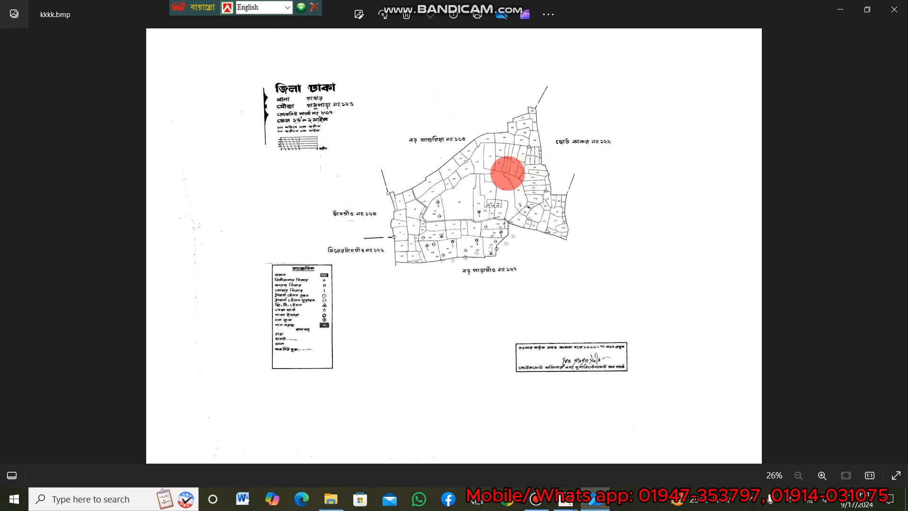
scroll(525, 152, "up", 5)
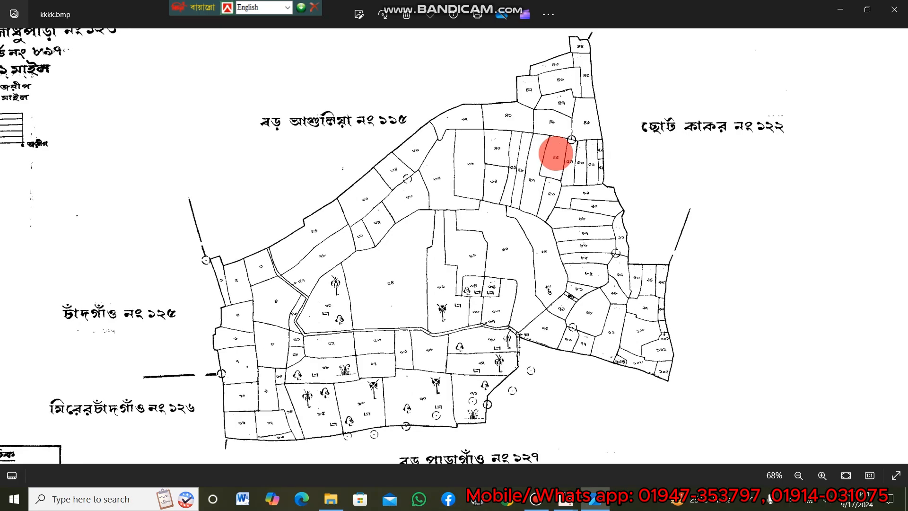
scroll(558, 149, "down", 2)
scroll(563, 130, "up", 3)
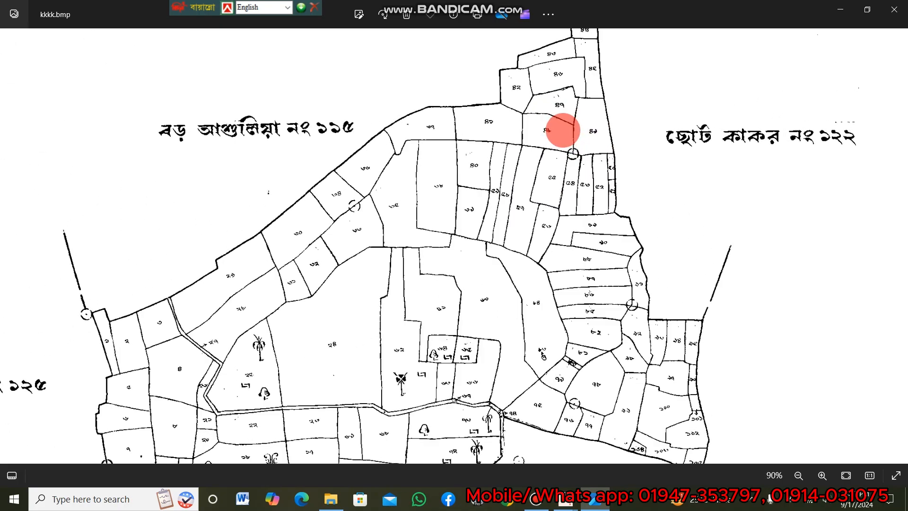
scroll(533, 223, "down", 6)
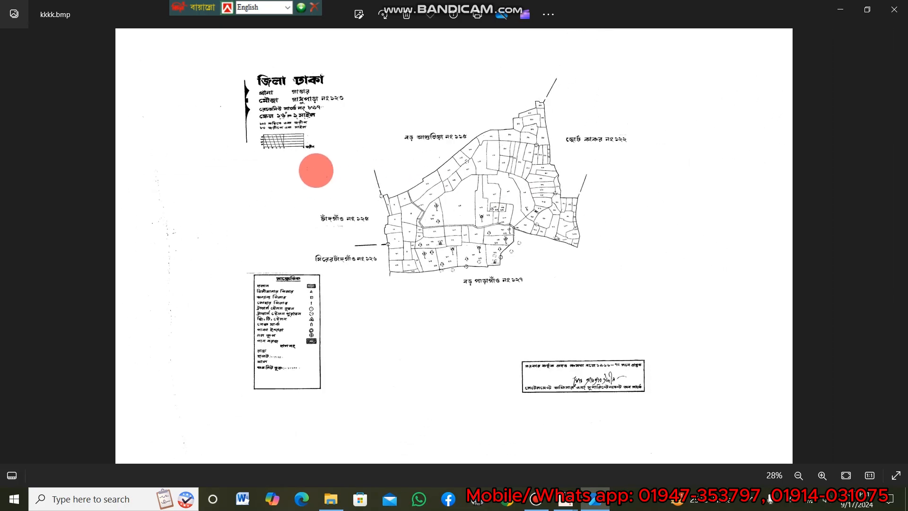